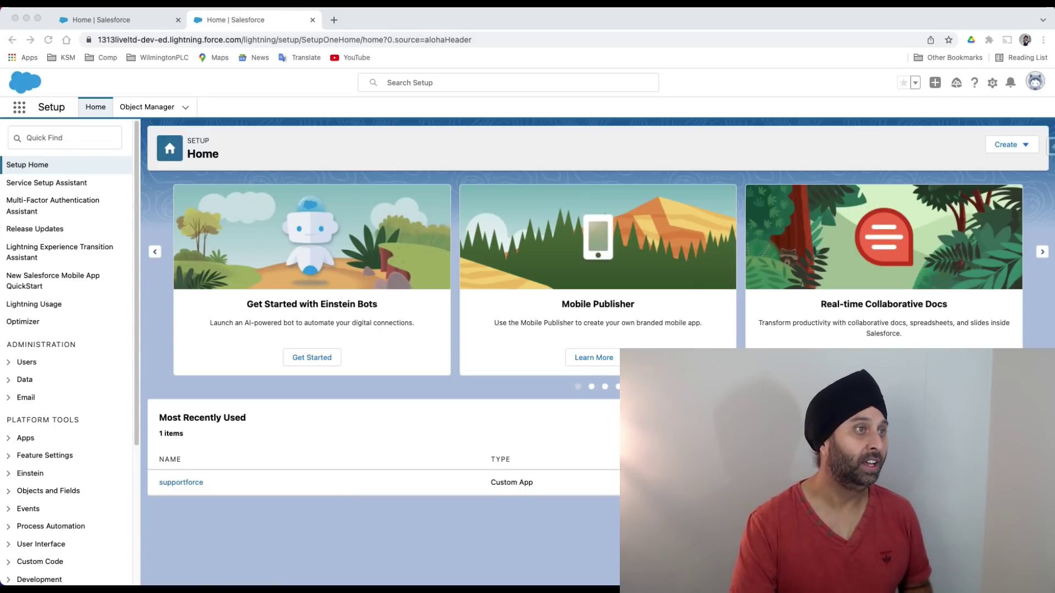
- Search the Setup menu for 'exp' and open the Digital Experiences Settings page
left_click(144, 20)
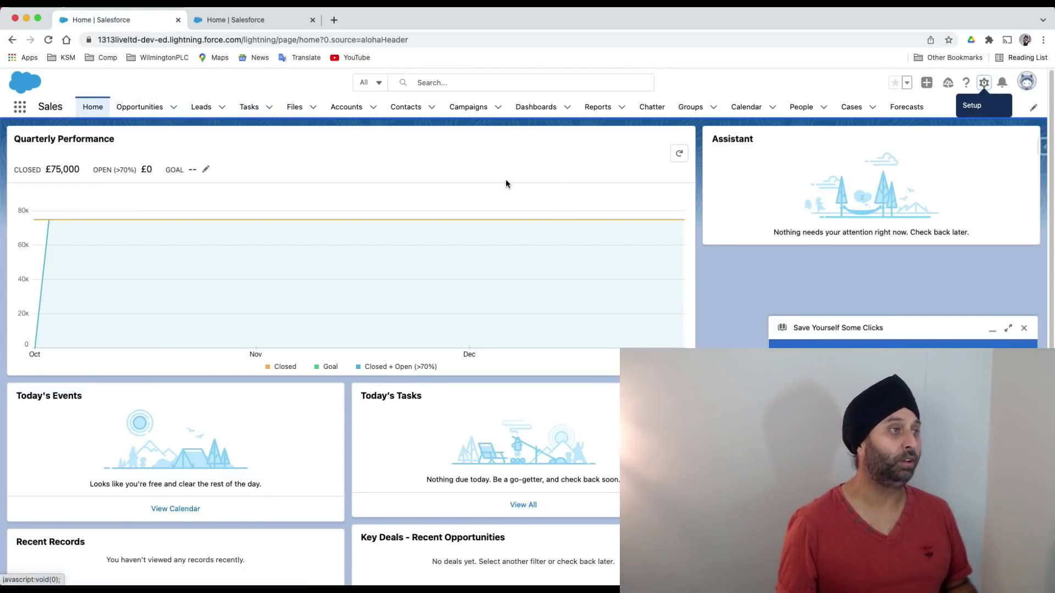
left_click(261, 22)
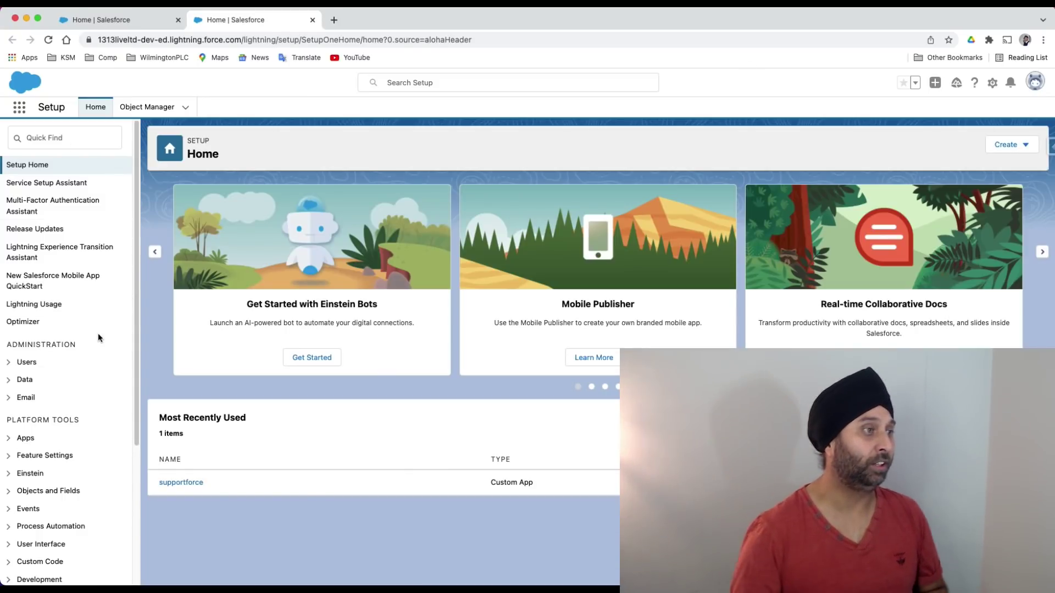
left_click(104, 134)
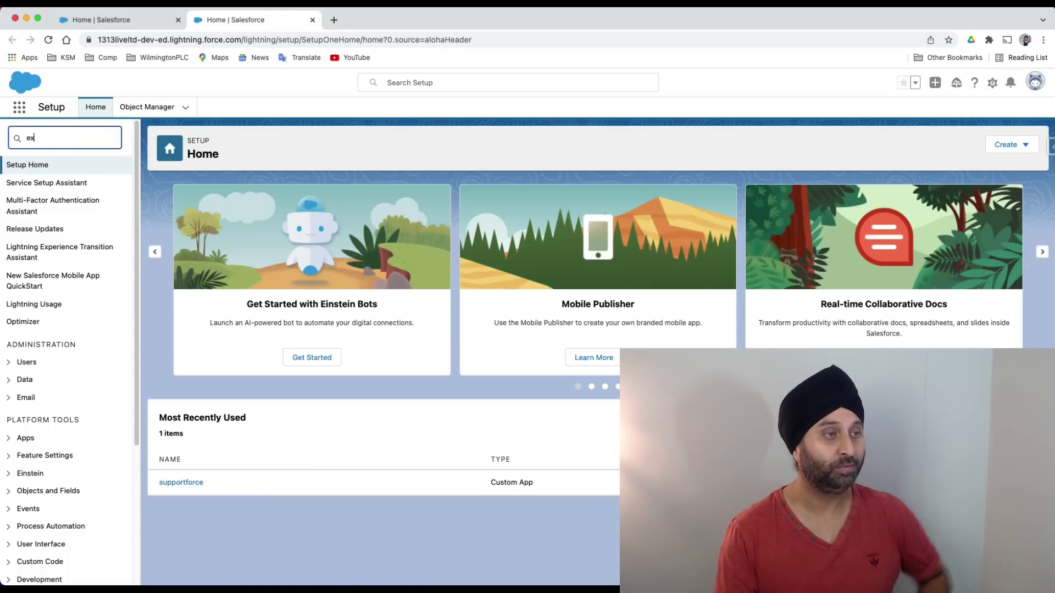
type("exp")
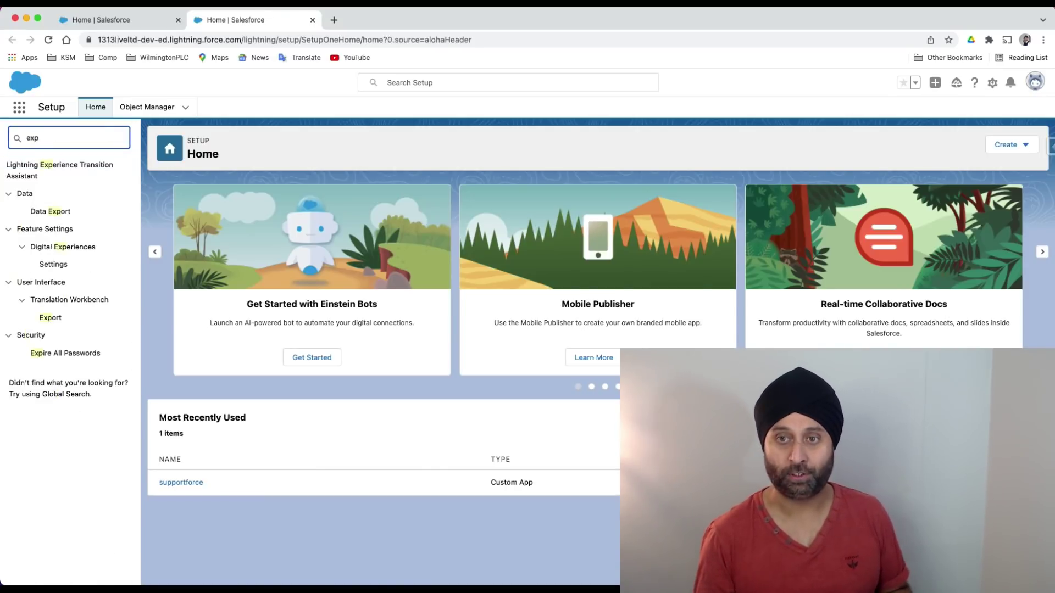
left_click(63, 266)
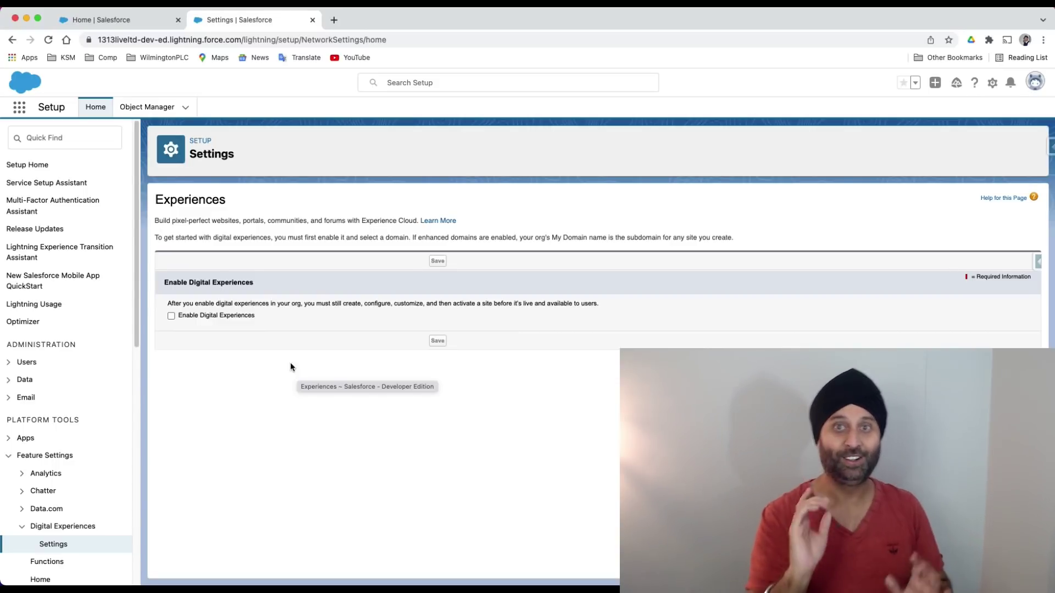
- Tick Enable Digital Experiences and confirm the domain name CSO1 is available
left_click(214, 316)
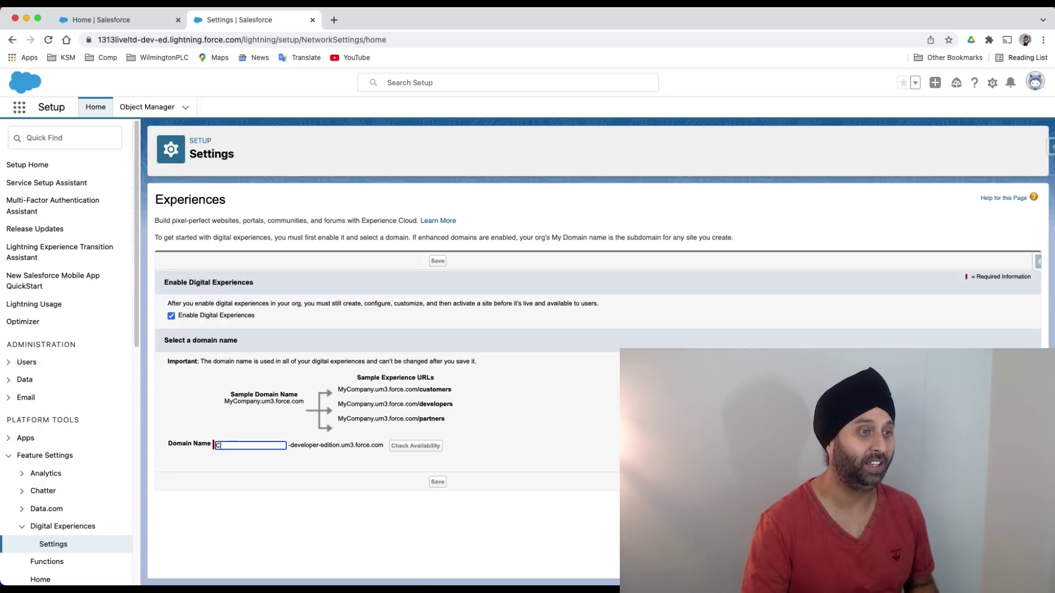
type("SO1")
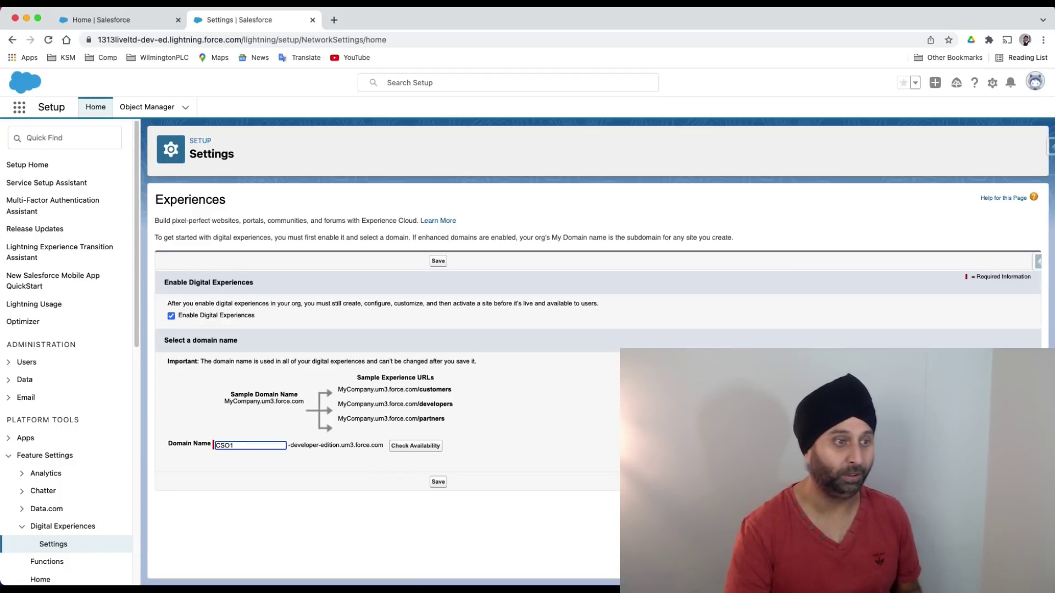
left_click_drag(383, 445, 313, 446)
left_click(406, 450)
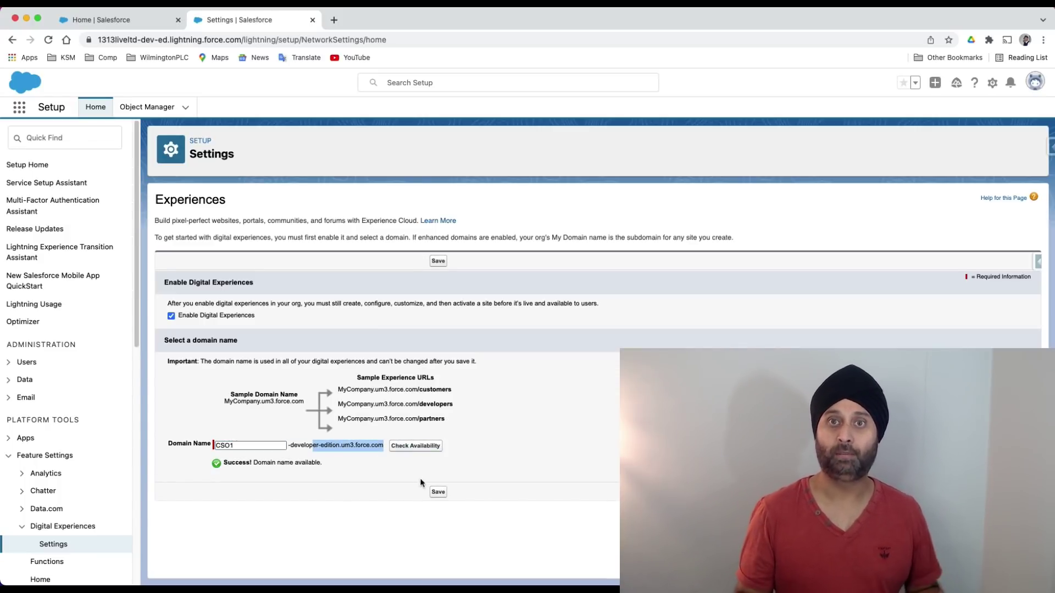
left_click(244, 446)
left_click_drag(244, 446, 216, 443)
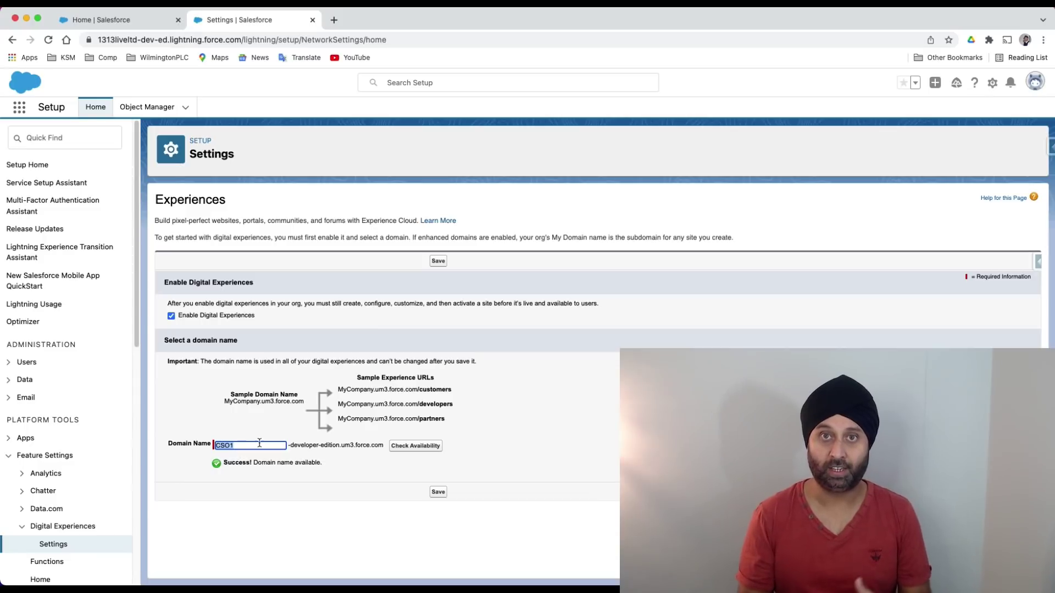
left_click_drag(293, 445, 353, 444)
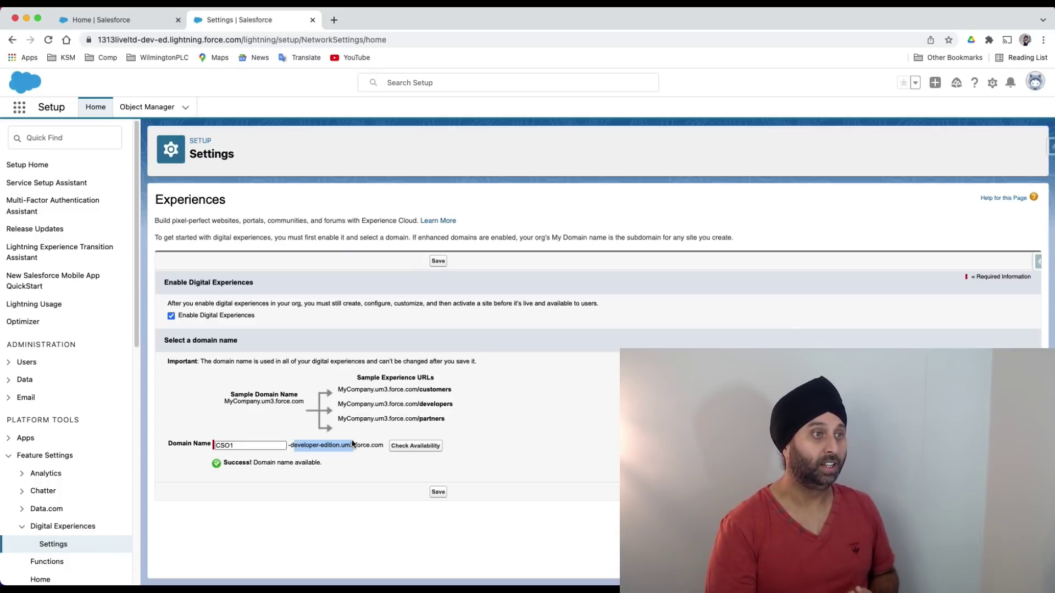
- Save the CSO1 domain and confirm enabling Digital Experiences
left_click(439, 493)
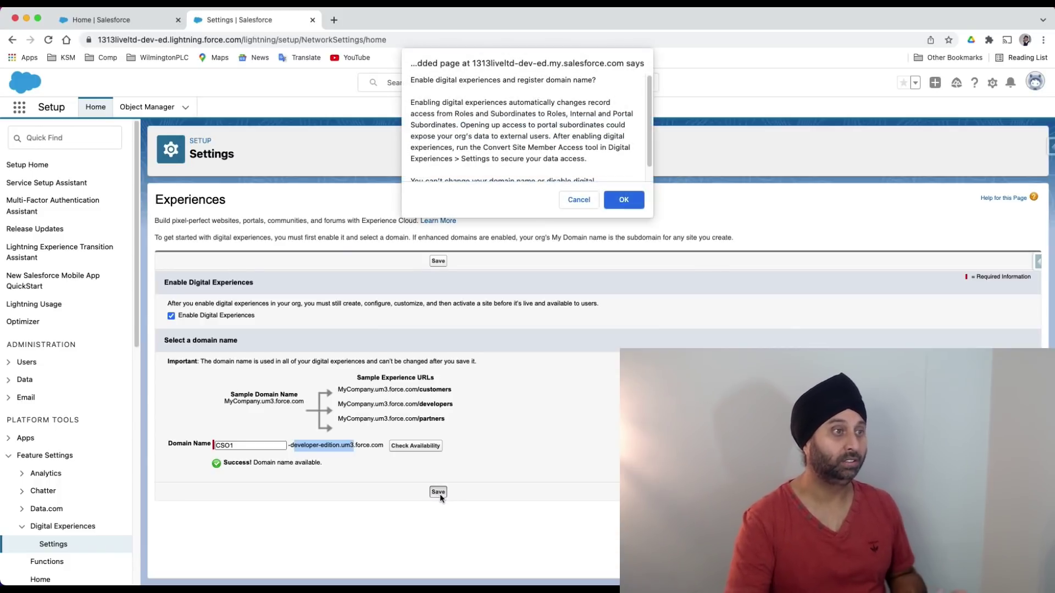
left_click(617, 204)
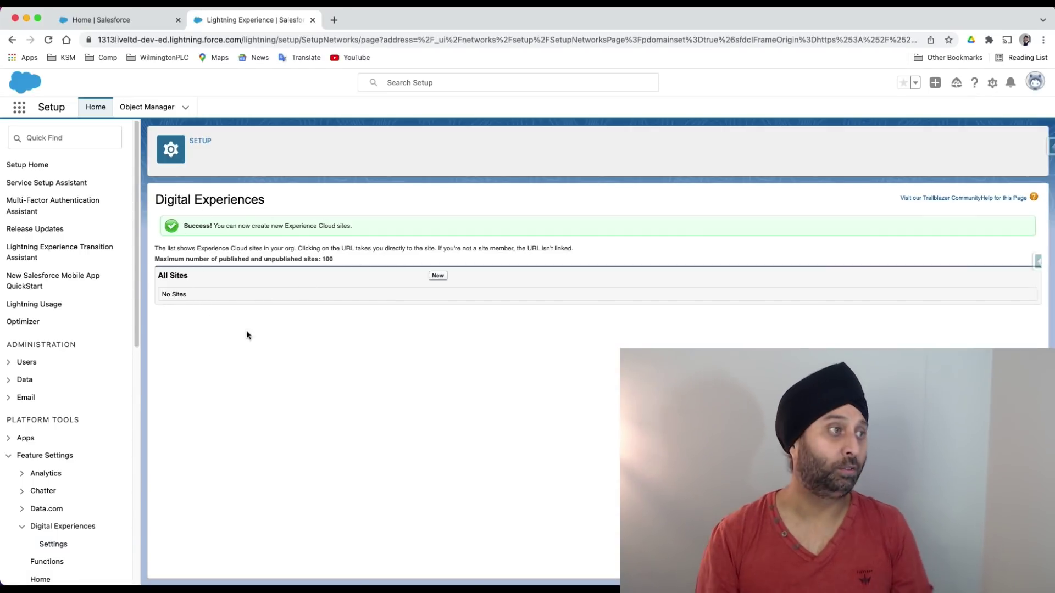
left_click_drag(188, 225, 305, 190)
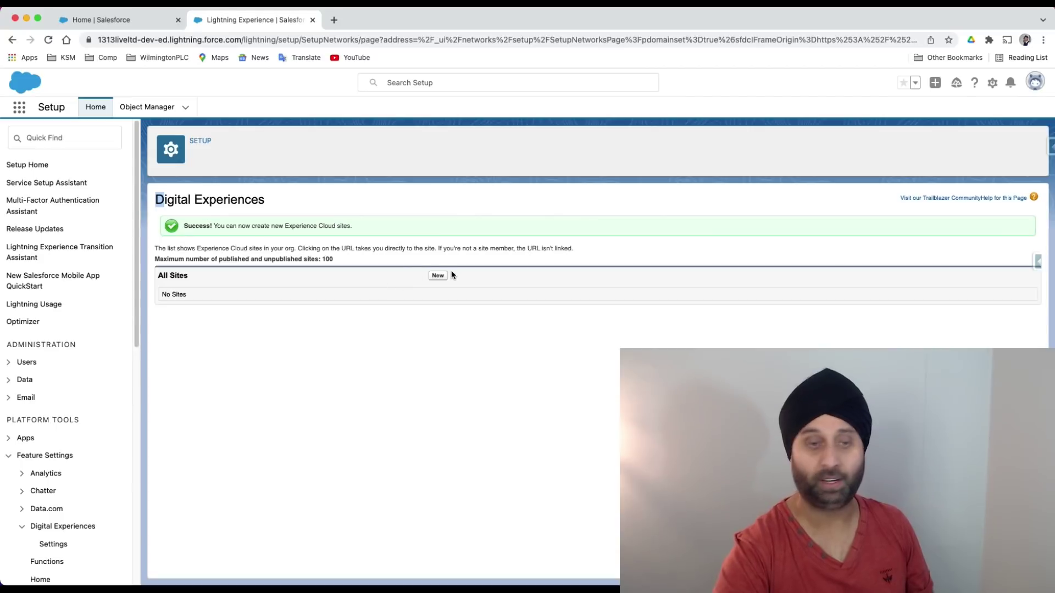
- Search the Setup menu again for the Digital Experiences entries
left_click(36, 143)
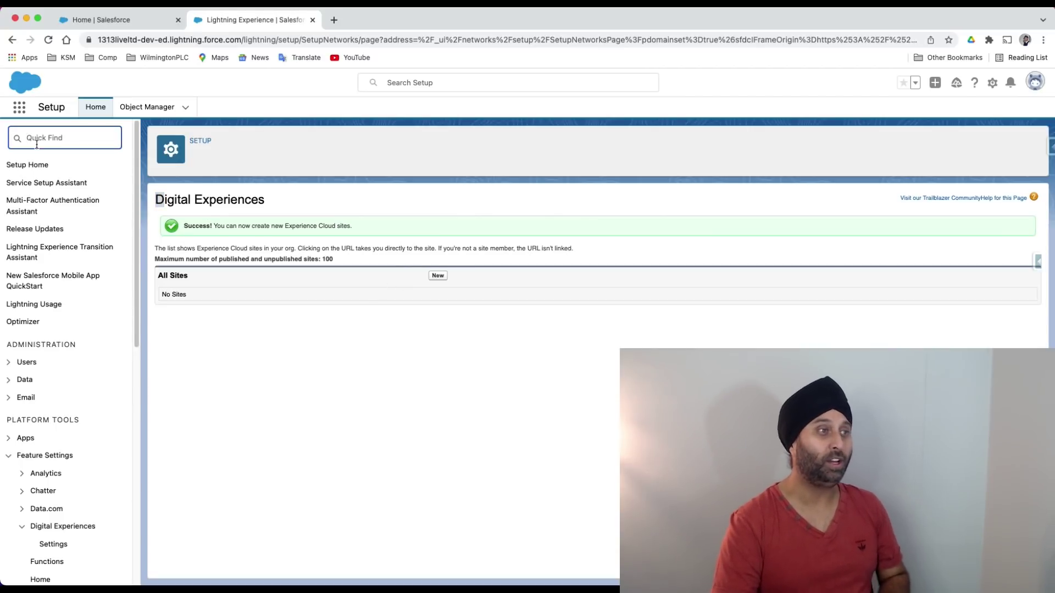
type("e")
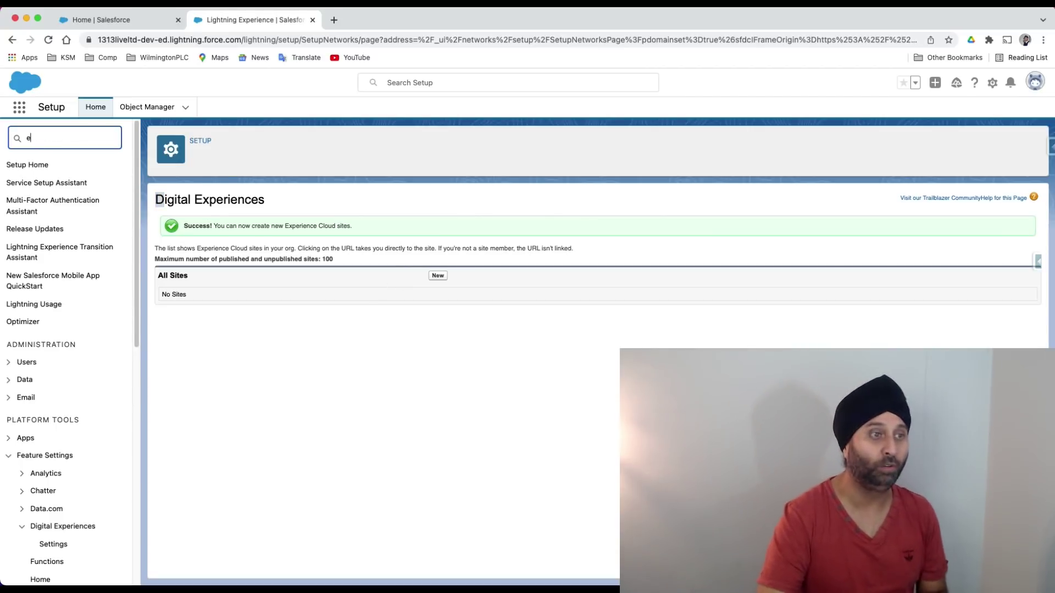
type("p")
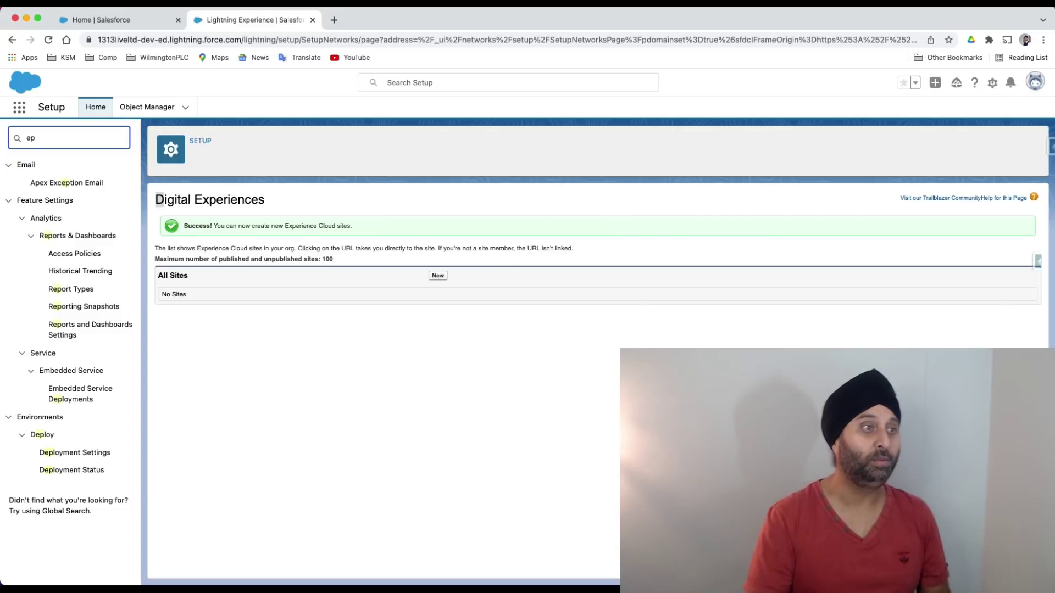
key("BackSpace")
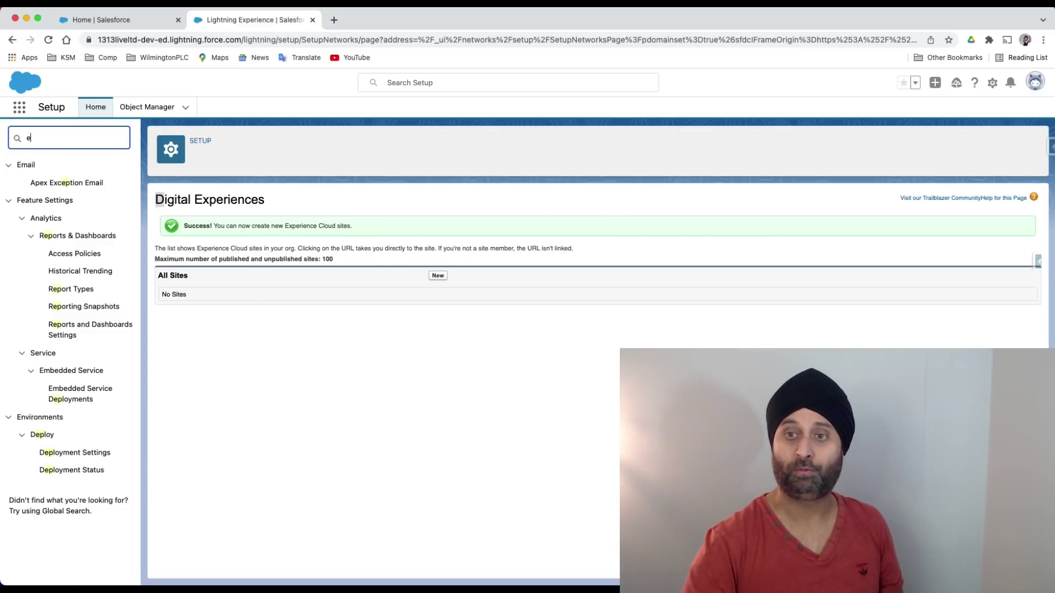
- Open Digital Experiences Settings and review the domain, role, moderation and login options
type("xpe")
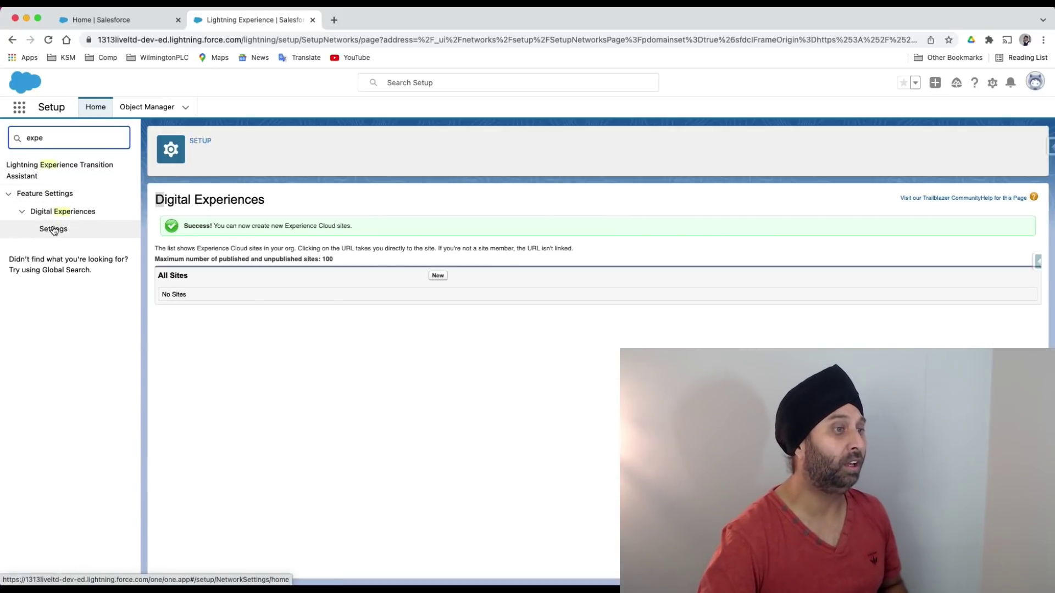
left_click(53, 229)
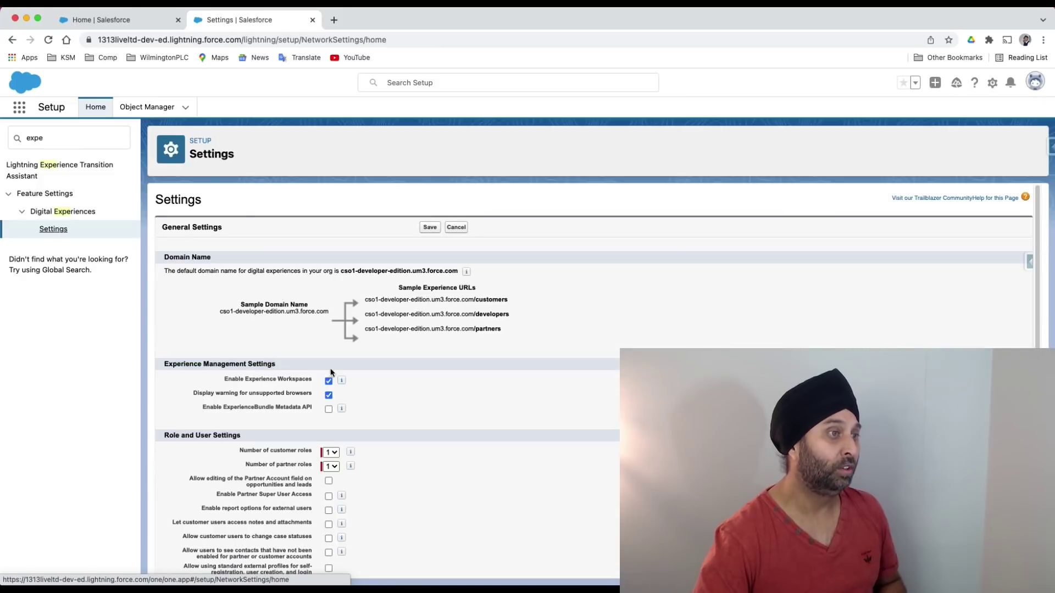
scroll(408, 414, "down", 3)
scroll(412, 407, "up", 3)
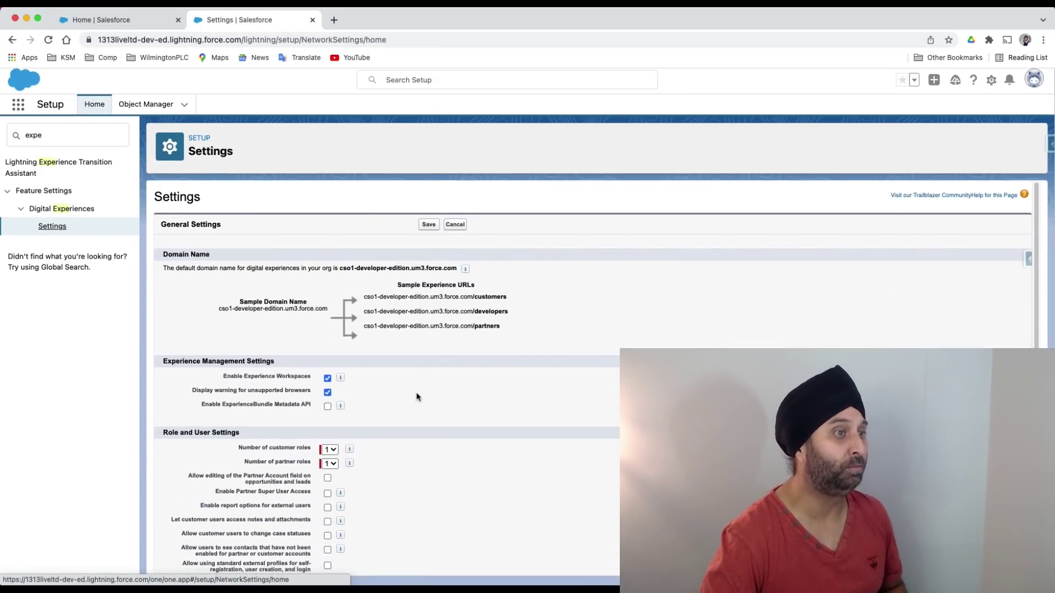
scroll(416, 396, "down", 2)
scroll(417, 396, "down", 2)
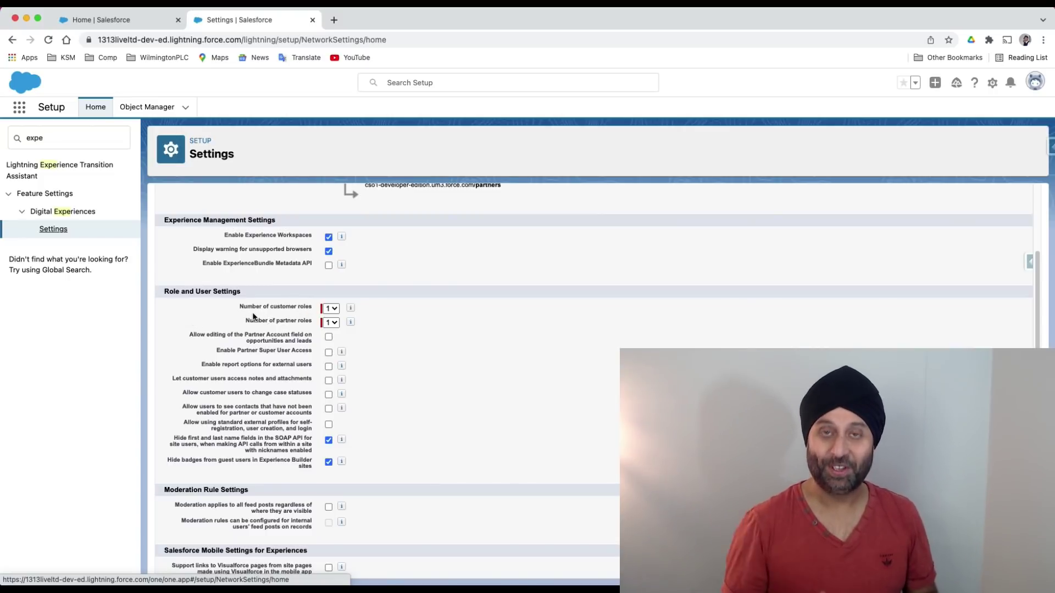
scroll(301, 335, "down", 1)
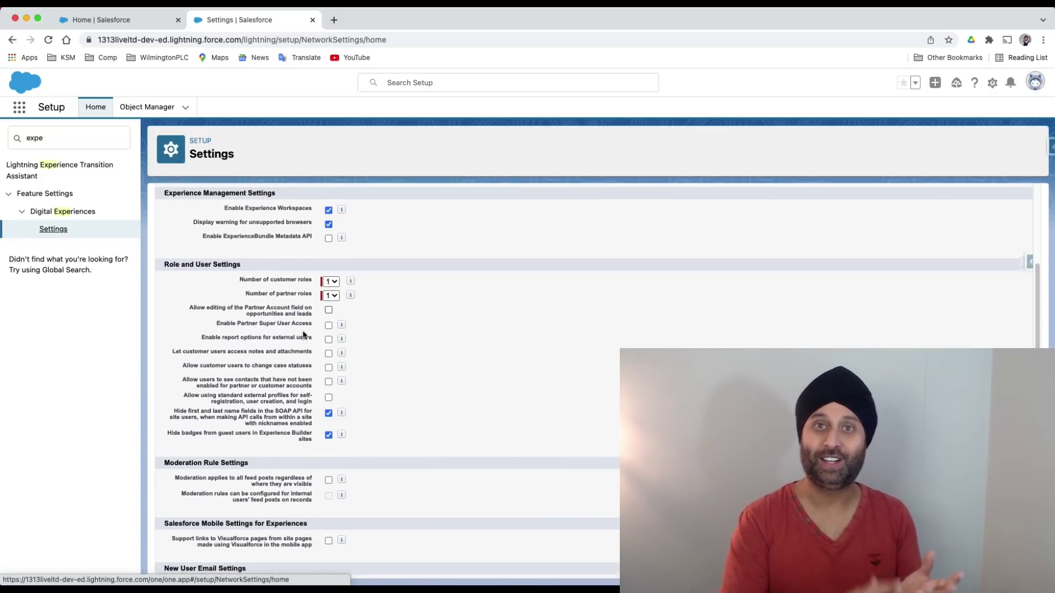
scroll(312, 315, "down", 1)
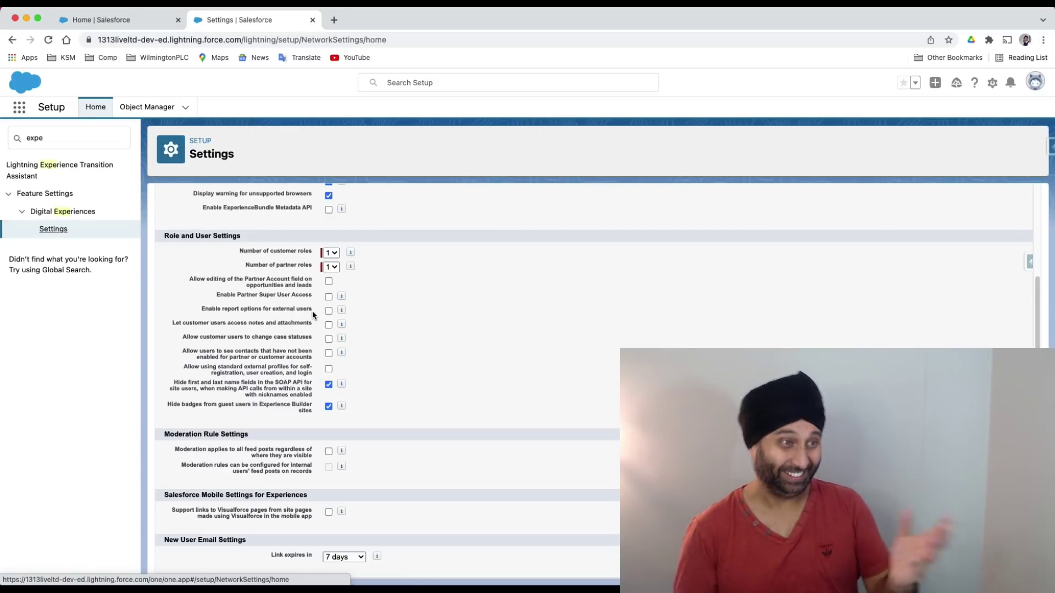
scroll(312, 315, "down", 1)
scroll(312, 314, "down", 6)
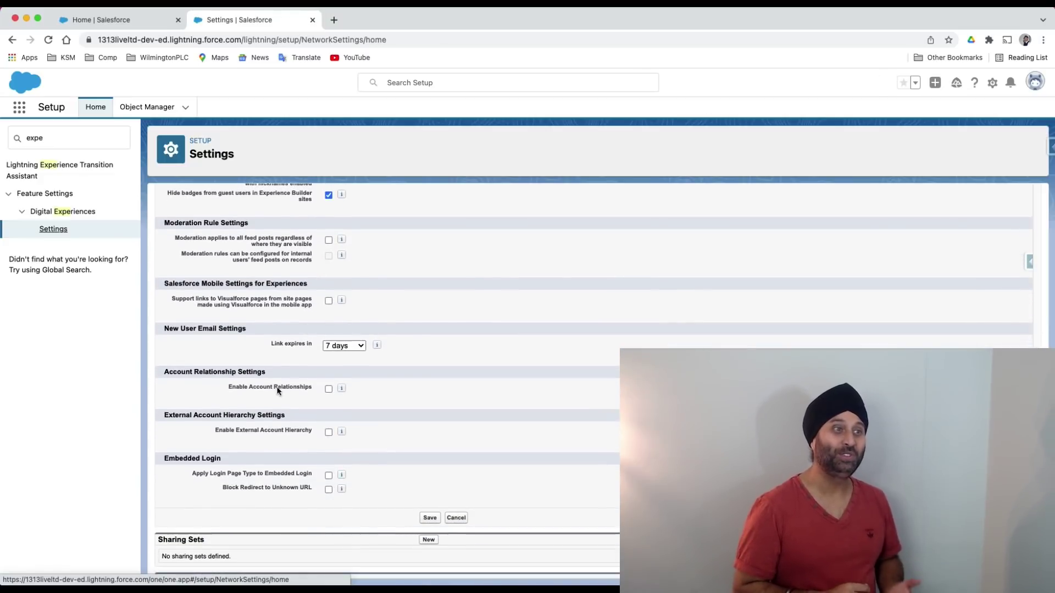
left_click(339, 346)
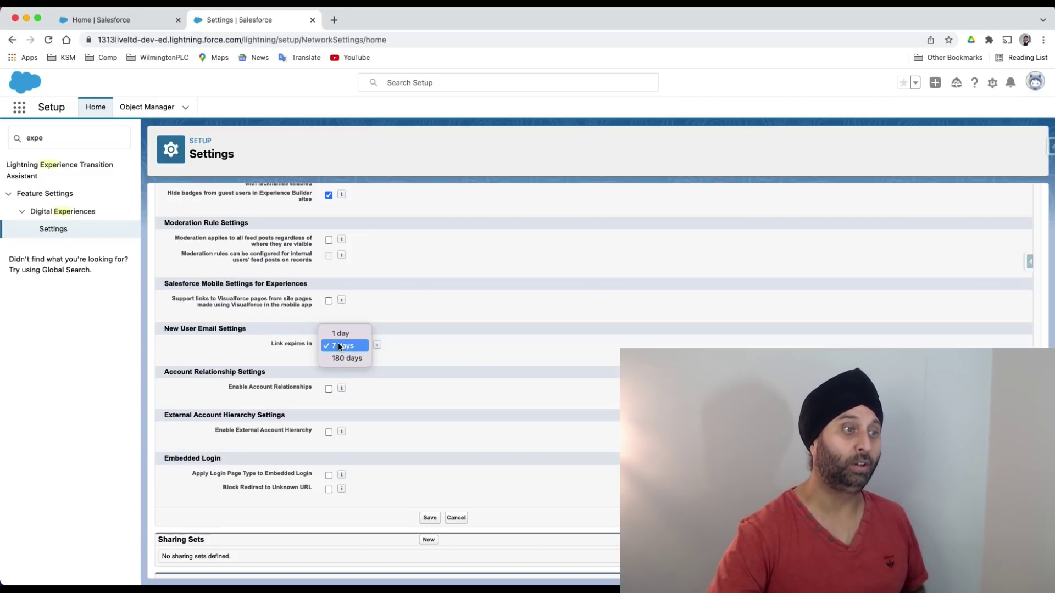
left_click(348, 401)
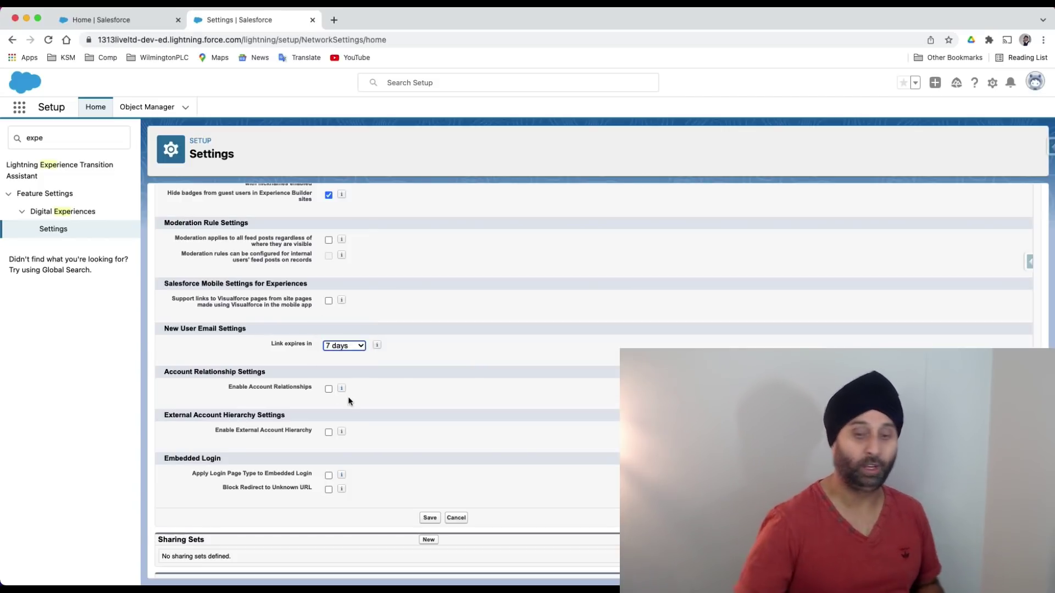
scroll(348, 400, "down", 1)
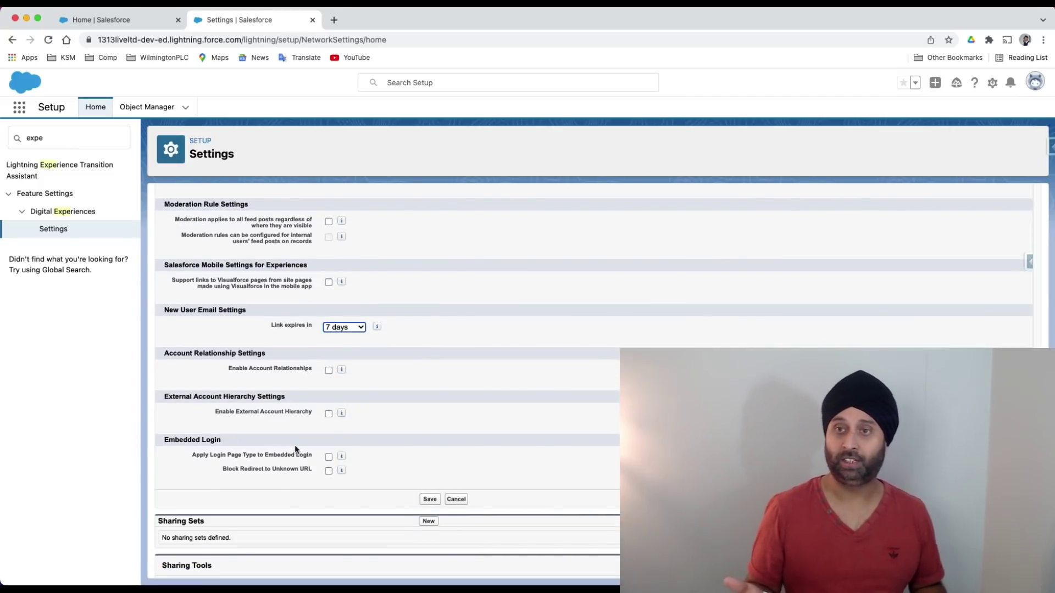
scroll(295, 449, "down", 1)
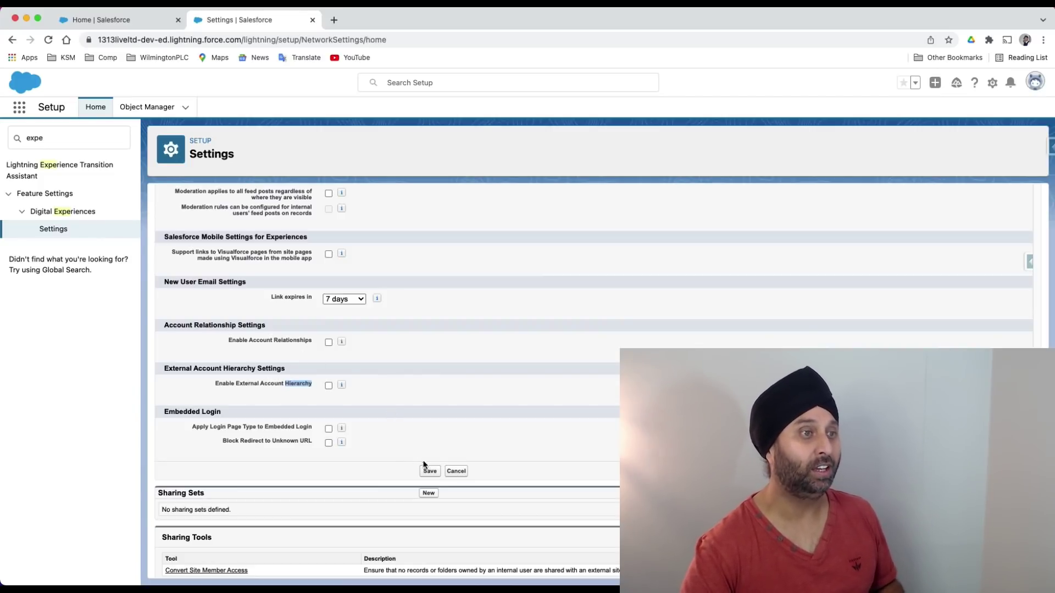
scroll(431, 478, "down", 1)
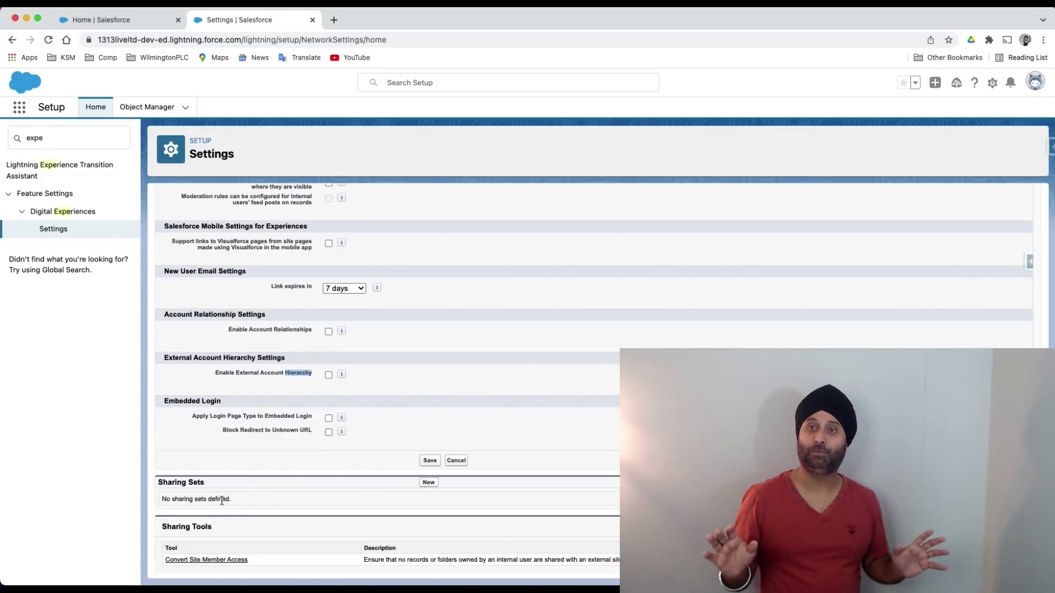
scroll(220, 533, "up", 2)
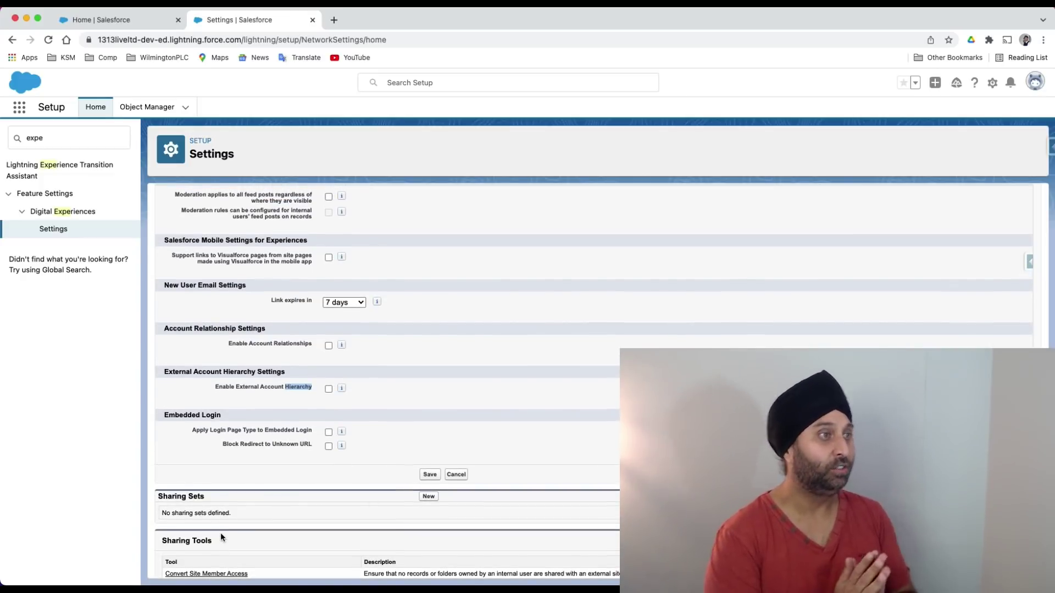
scroll(219, 529, "up", 20)
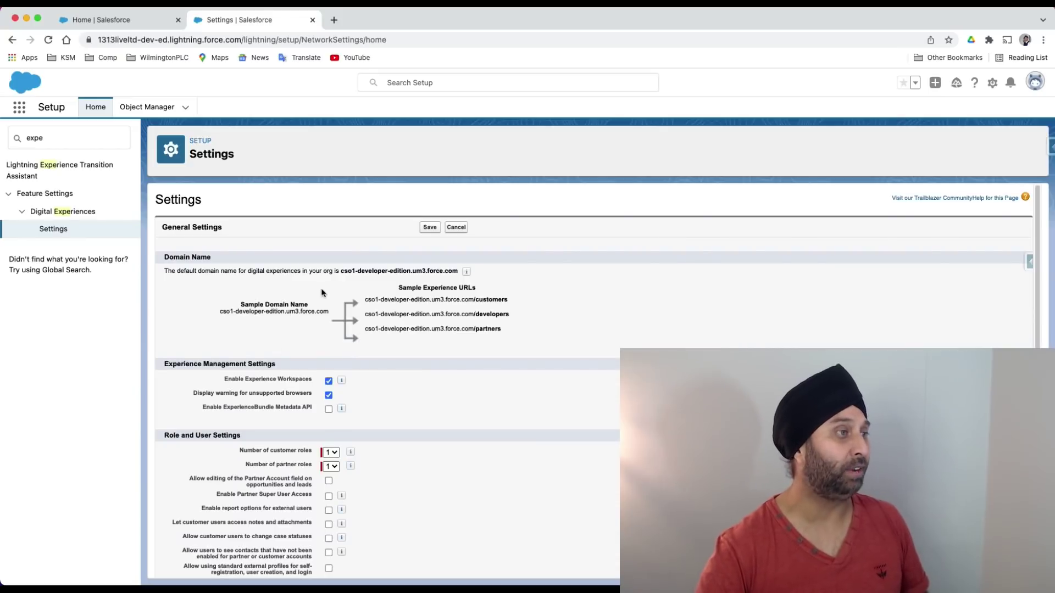
- Save the Digital Experiences settings and reload the settings page
left_click(427, 227)
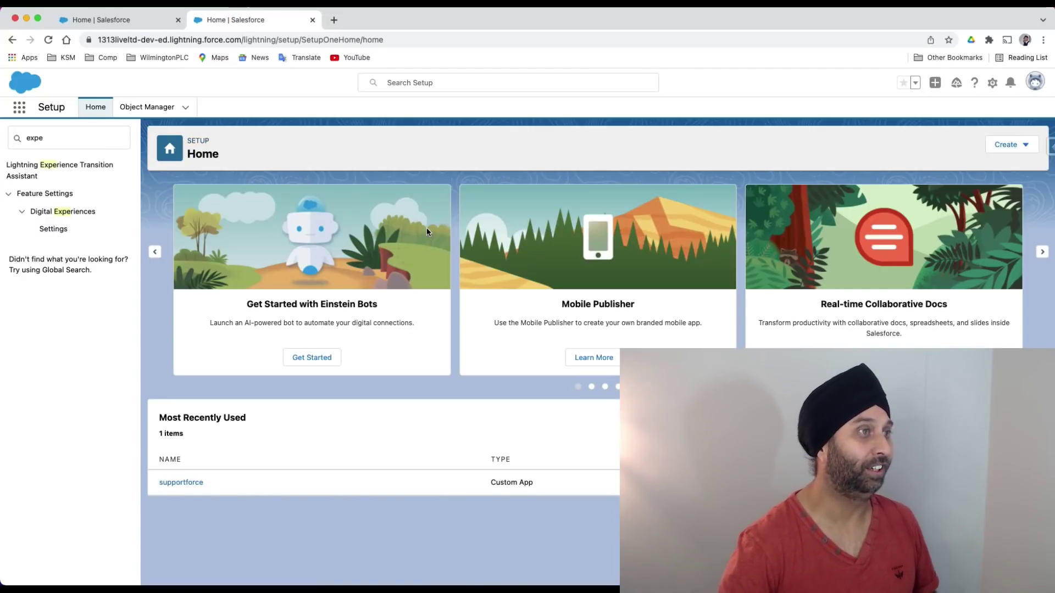
left_click(50, 231)
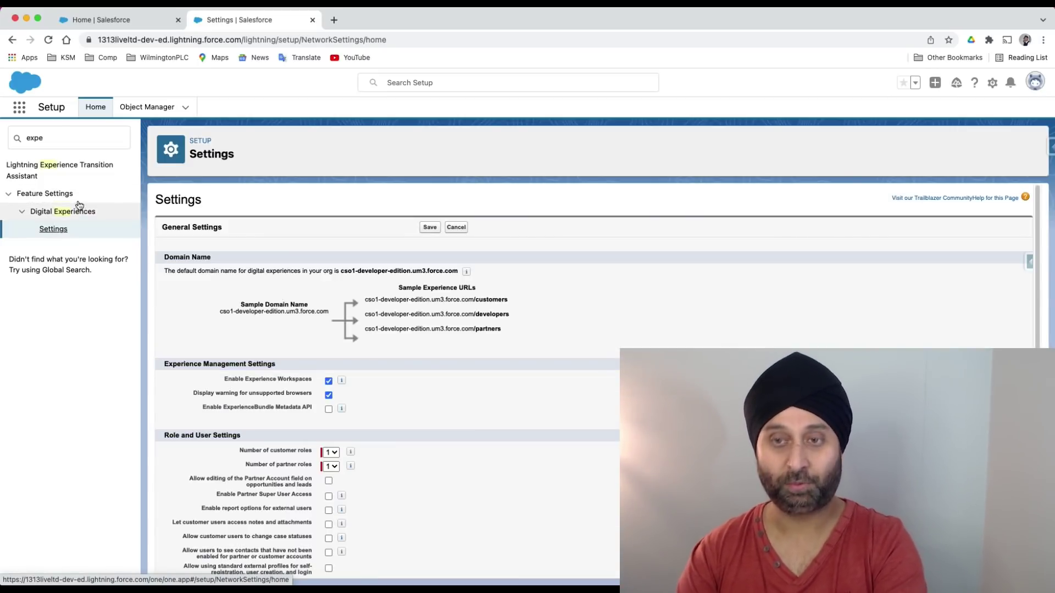
left_click(49, 42)
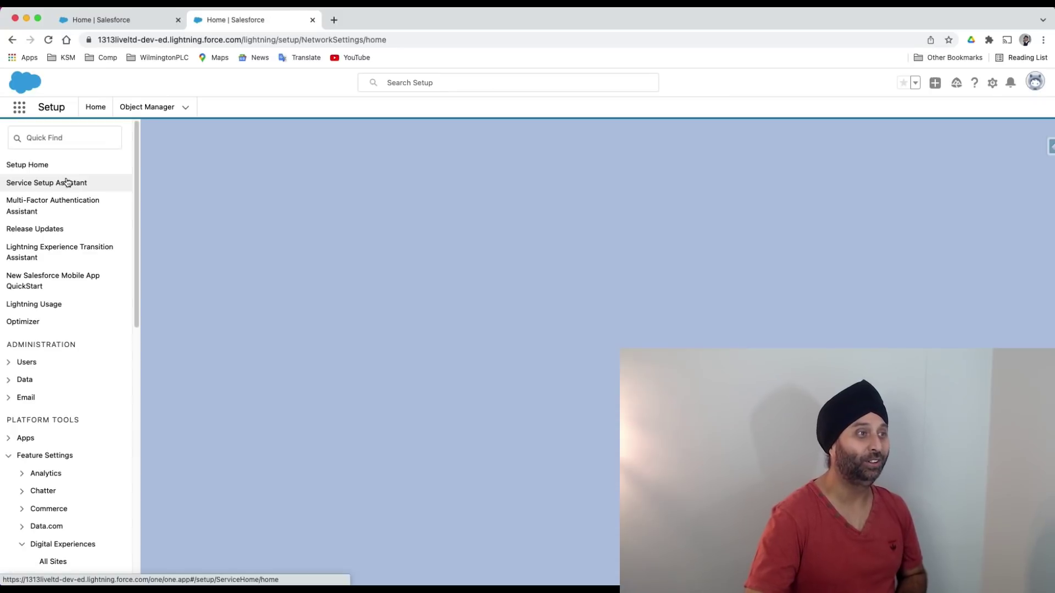
- Open the empty All Sites list and start a new site
type("s")
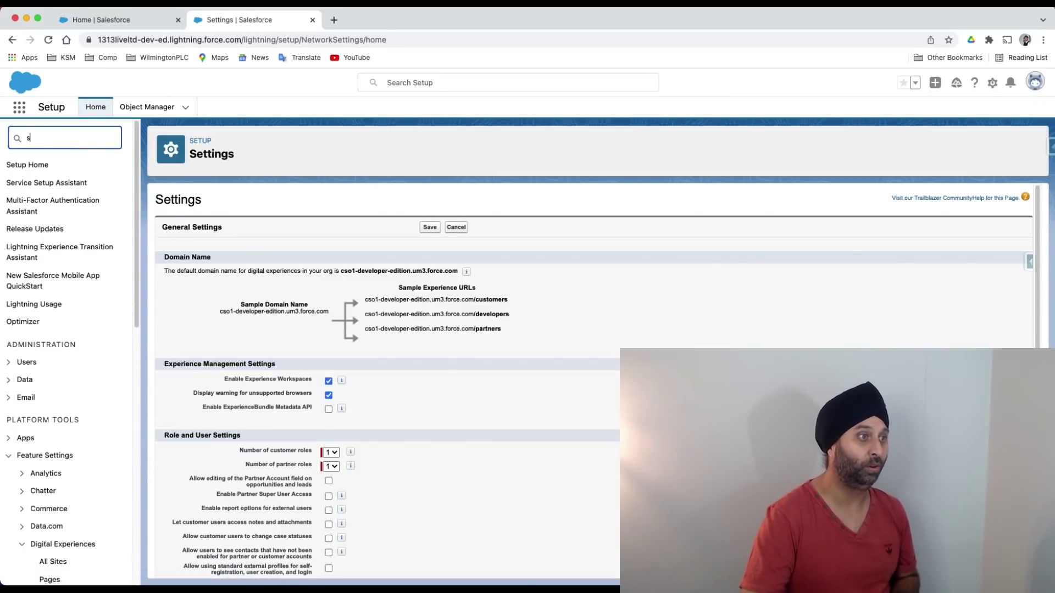
type("xpe")
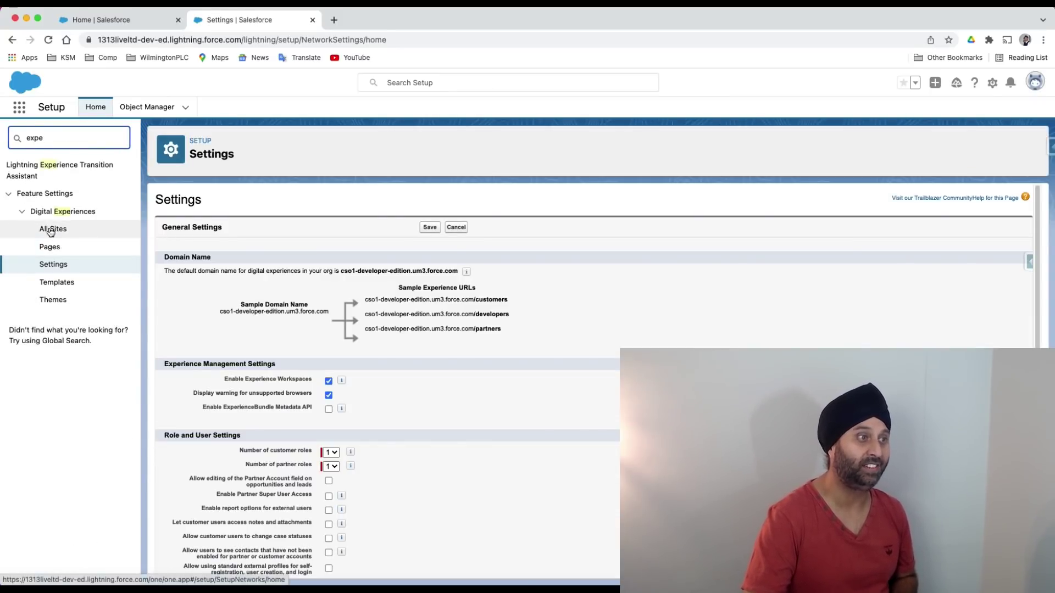
left_click(54, 230)
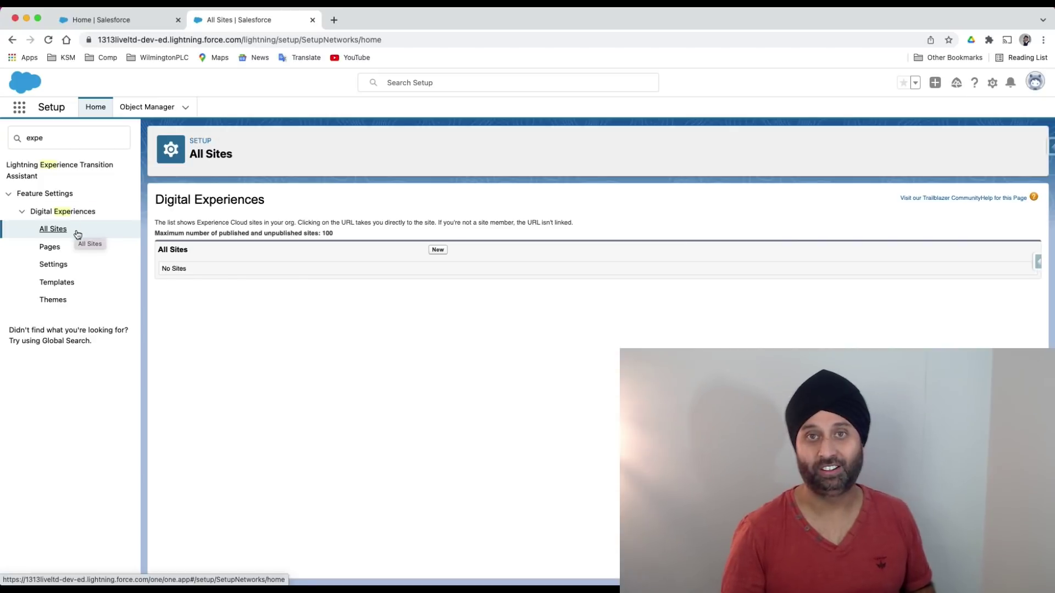
left_click(440, 253)
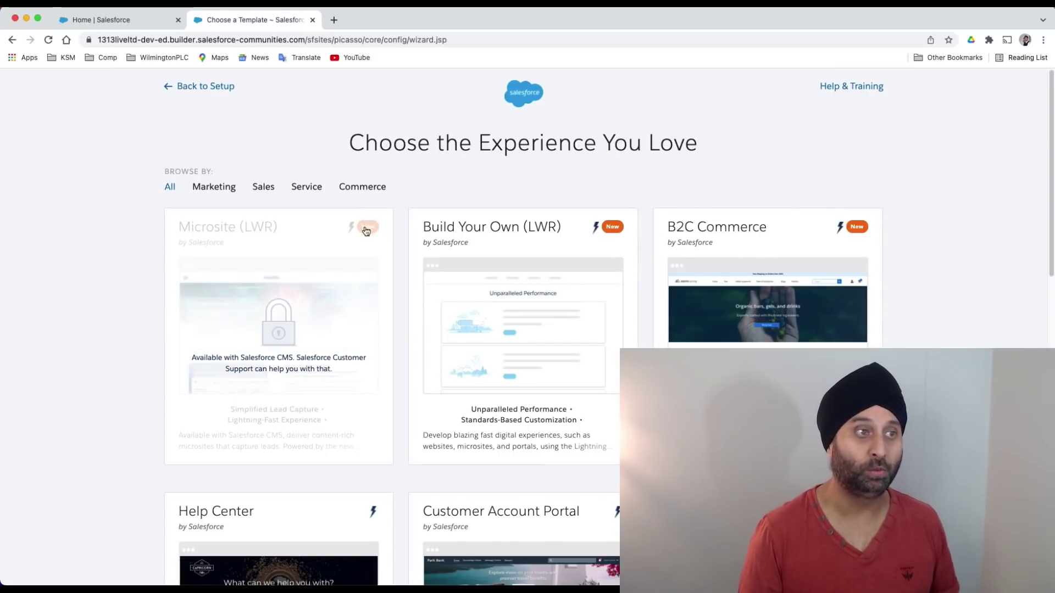
- Scroll the template gallery down to Salesforce Tabs + Visualforce and back up
scroll(402, 328, "down", 3)
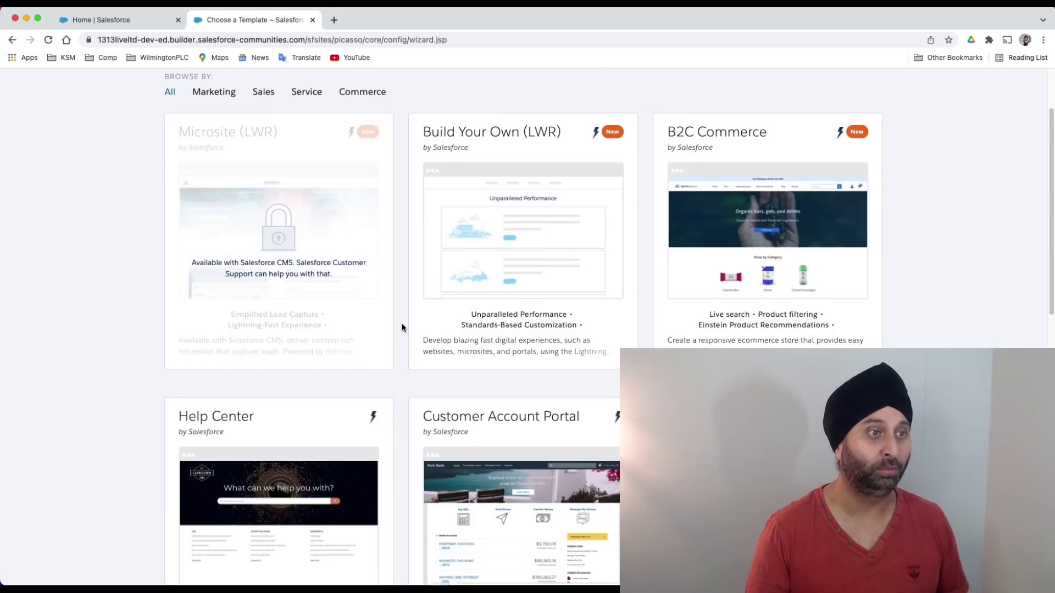
scroll(402, 328, "down", 10)
scroll(403, 323, "down", 3)
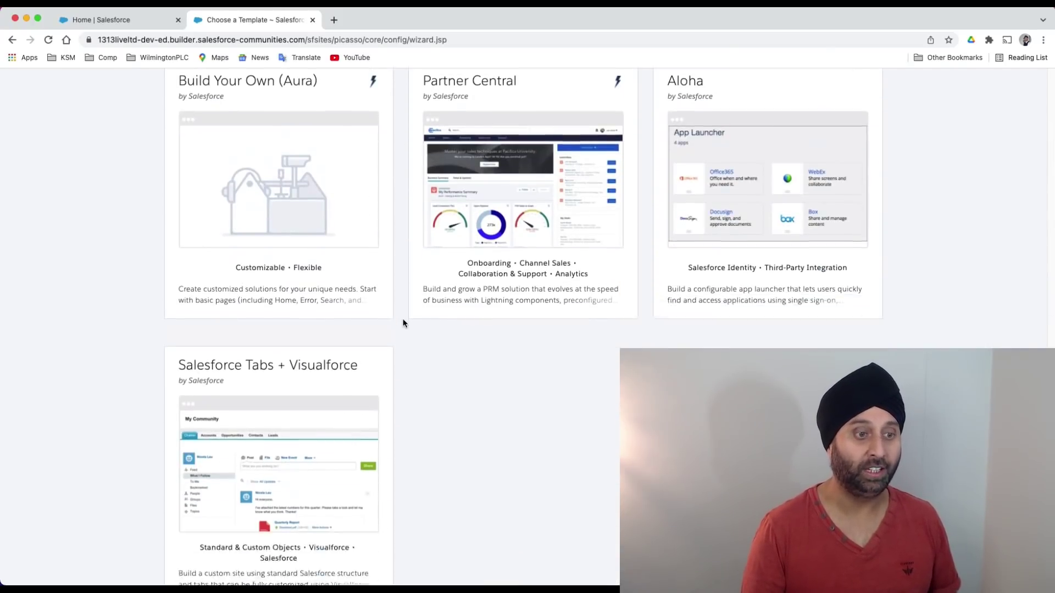
scroll(403, 323, "up", 15)
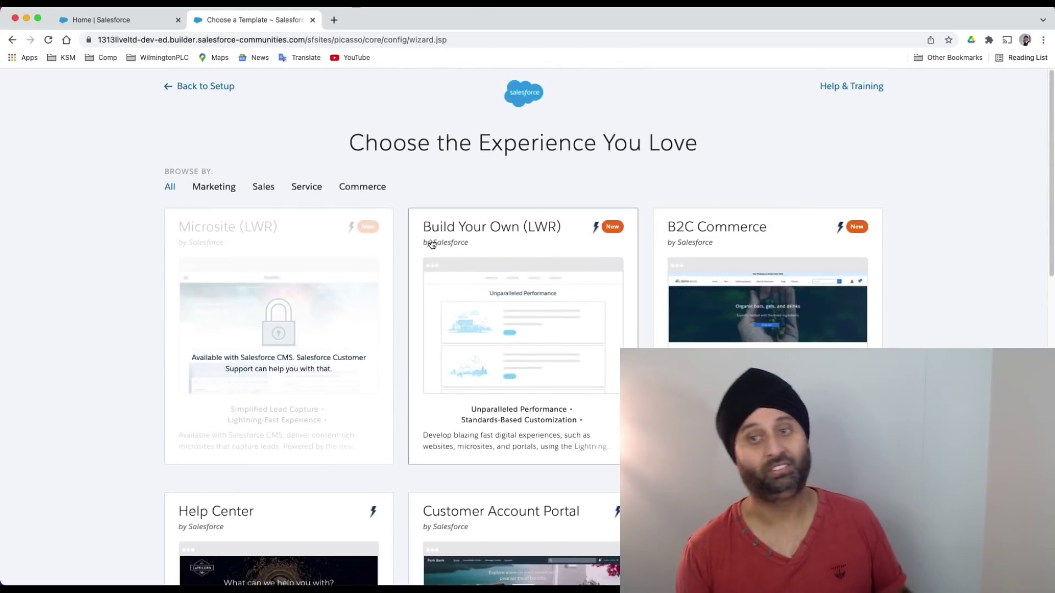
scroll(647, 291, "down", 6)
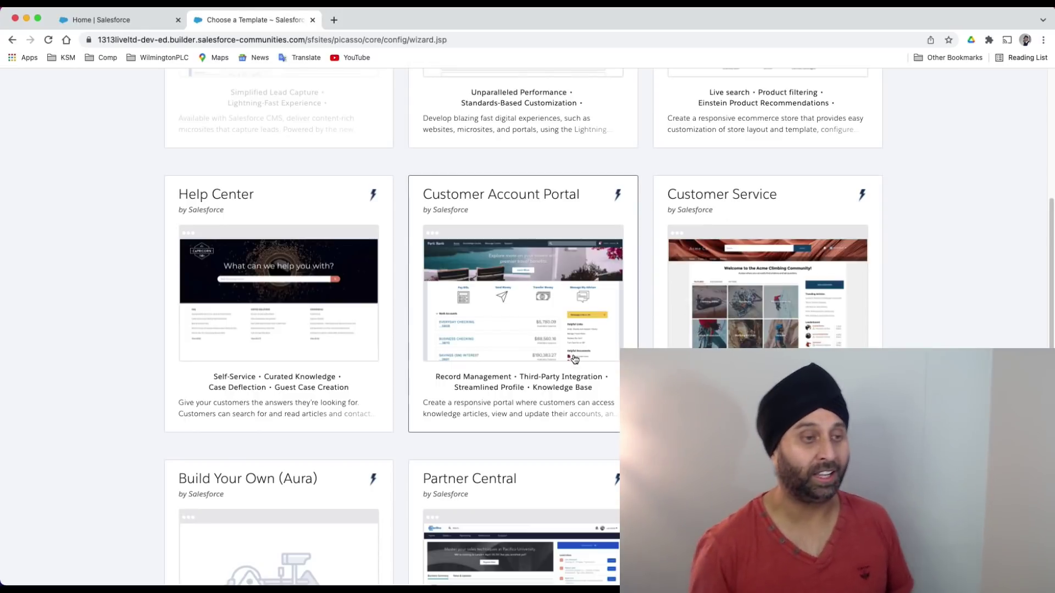
scroll(552, 313, "down", 1)
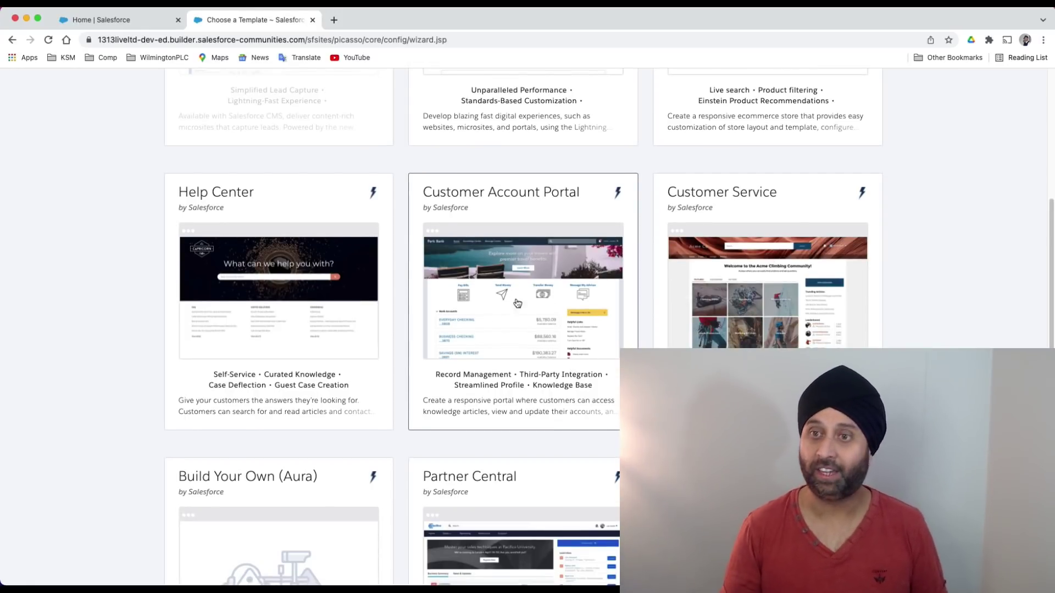
scroll(571, 355, "down", 4)
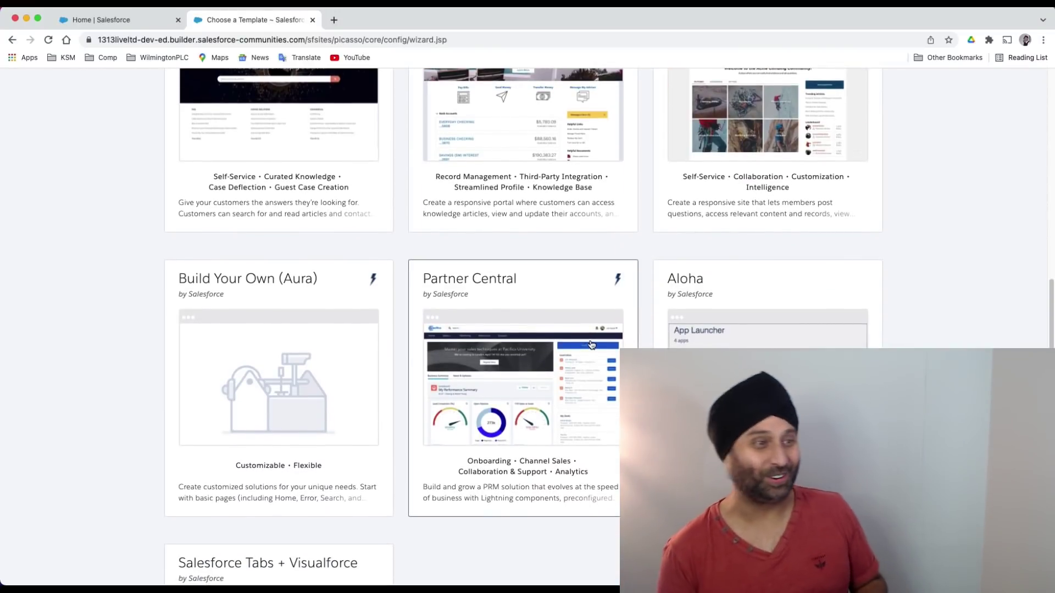
scroll(481, 359, "down", 5)
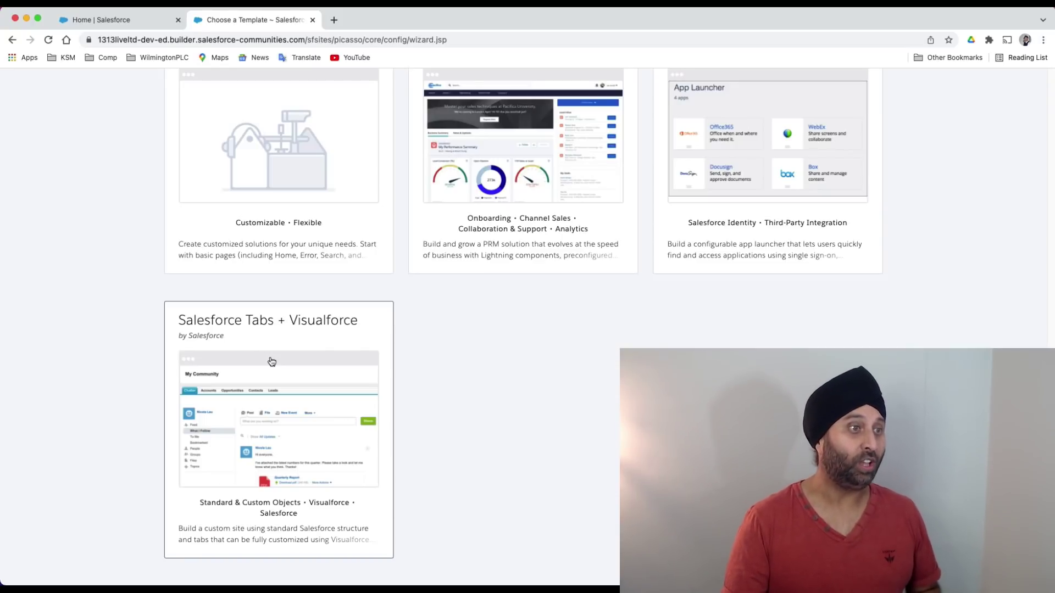
scroll(415, 368, "up", 8)
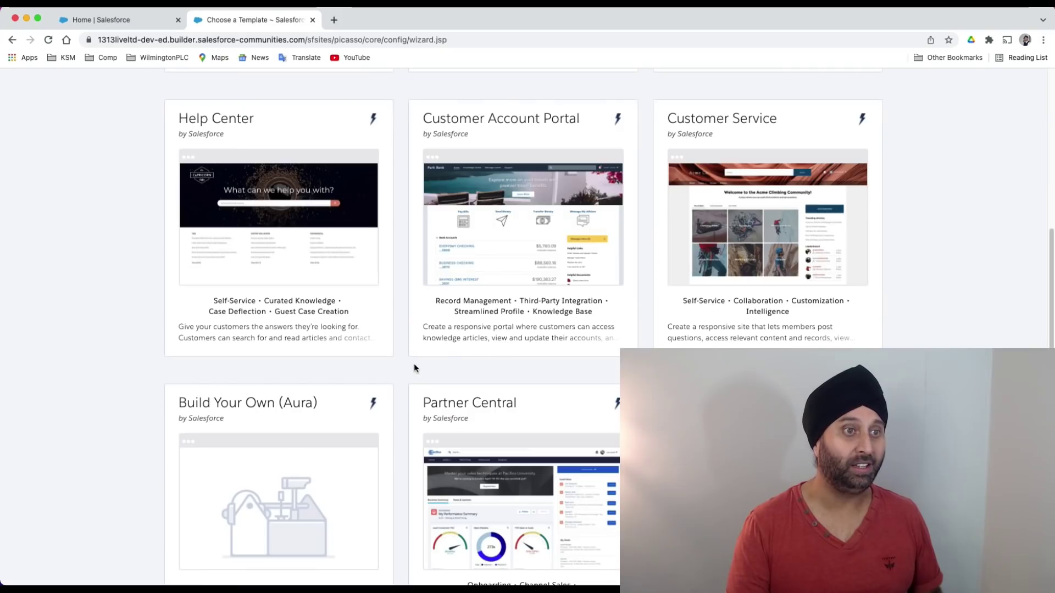
- Choose the Customer Service template and name the site 'Customer Service Operations'
left_click(745, 231)
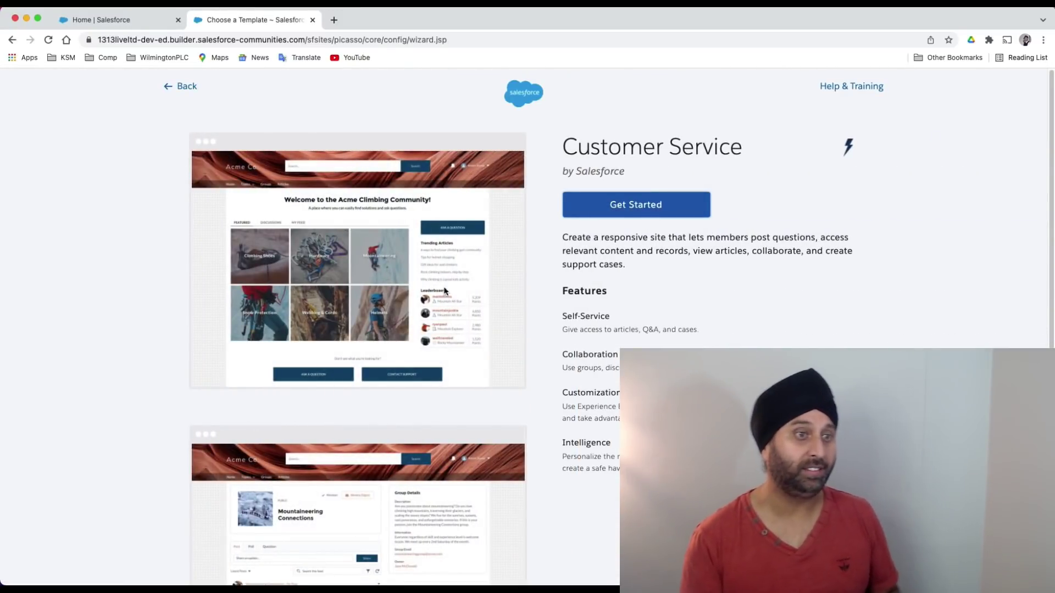
left_click(637, 216)
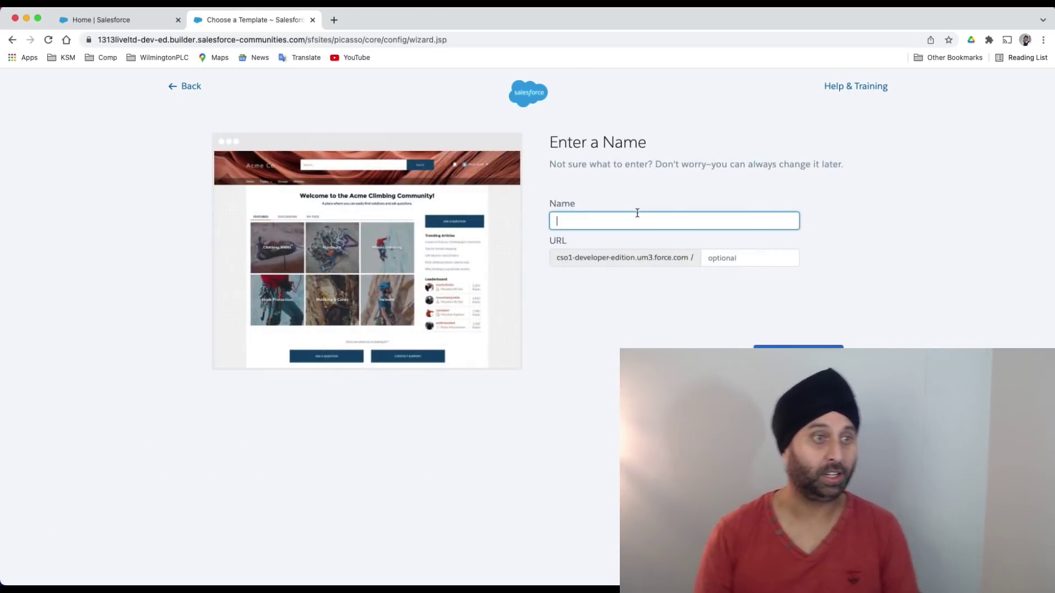
left_click(618, 223)
key("Down")
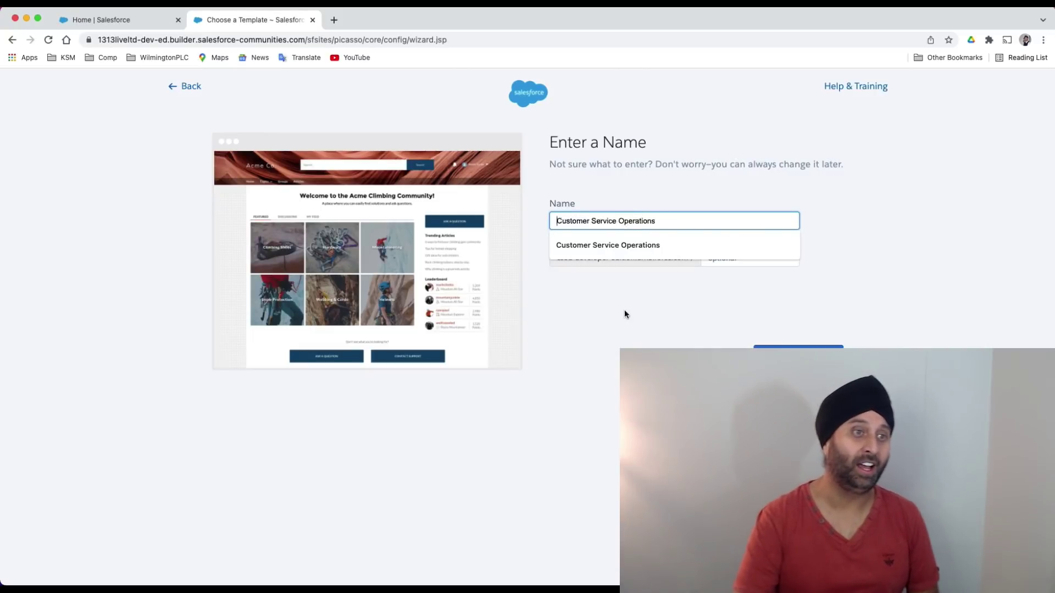
left_click(578, 284)
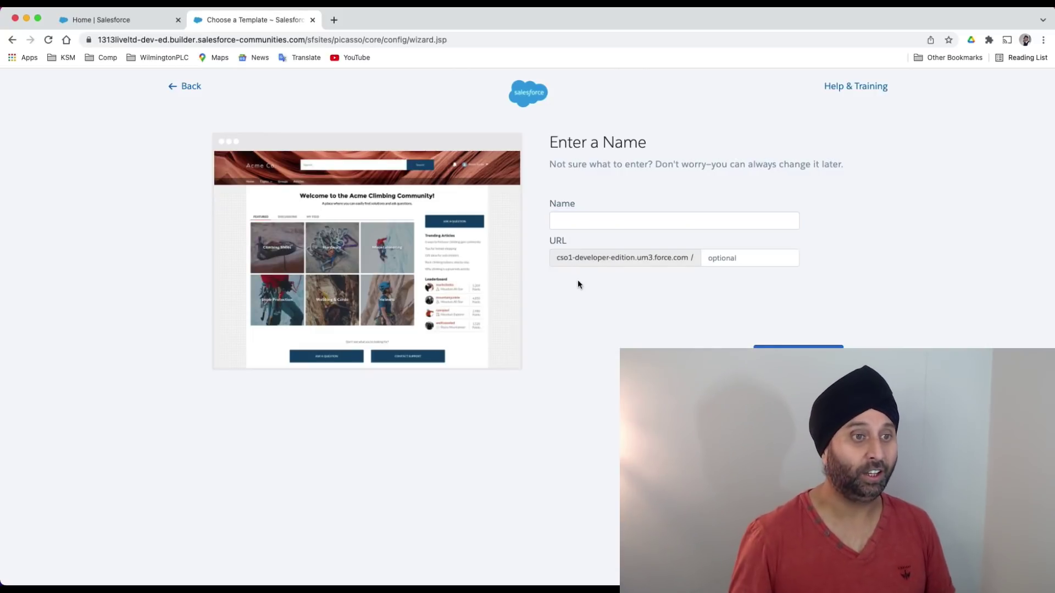
left_click(591, 222)
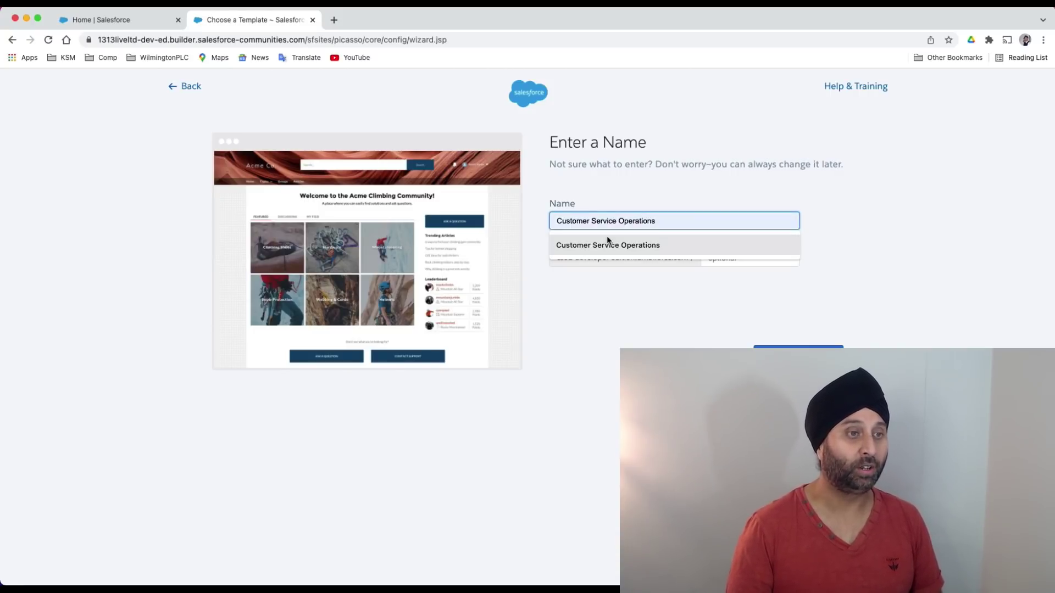
left_click(621, 250)
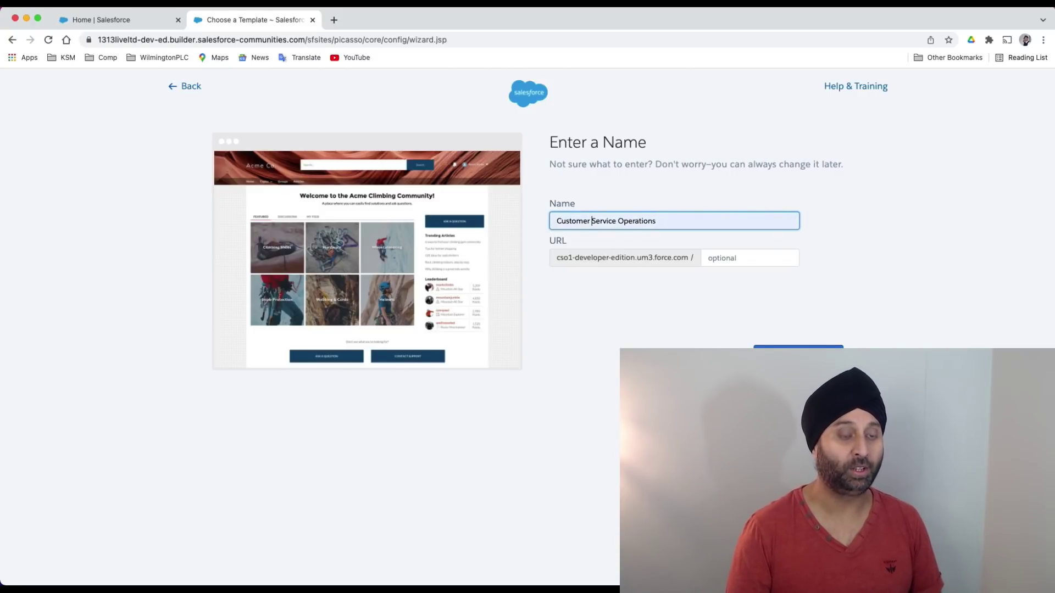
- Set the URL suffix to 'cso' and create the site
left_click(739, 258)
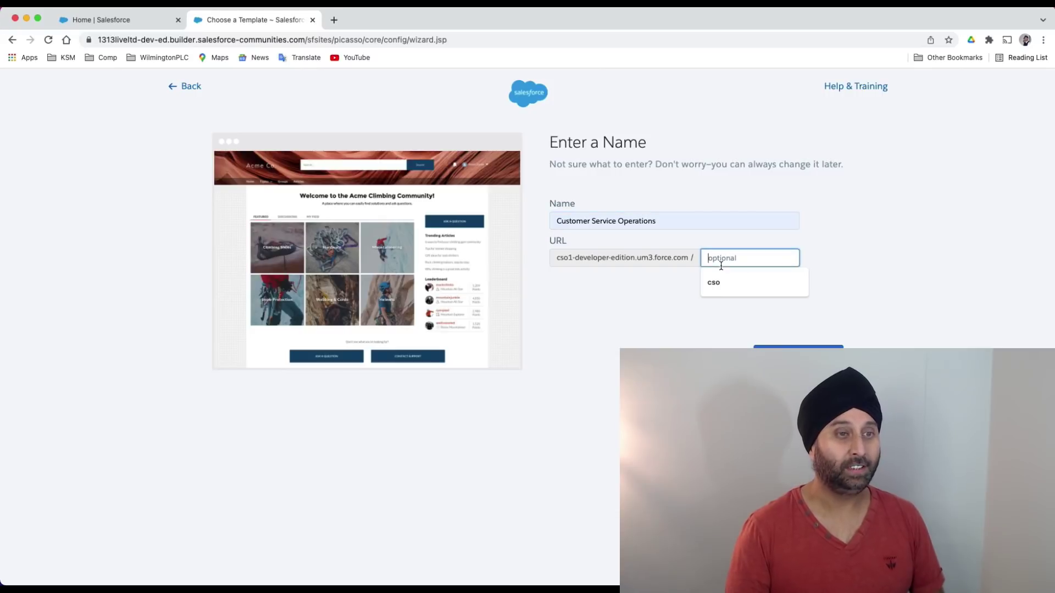
left_click(714, 290)
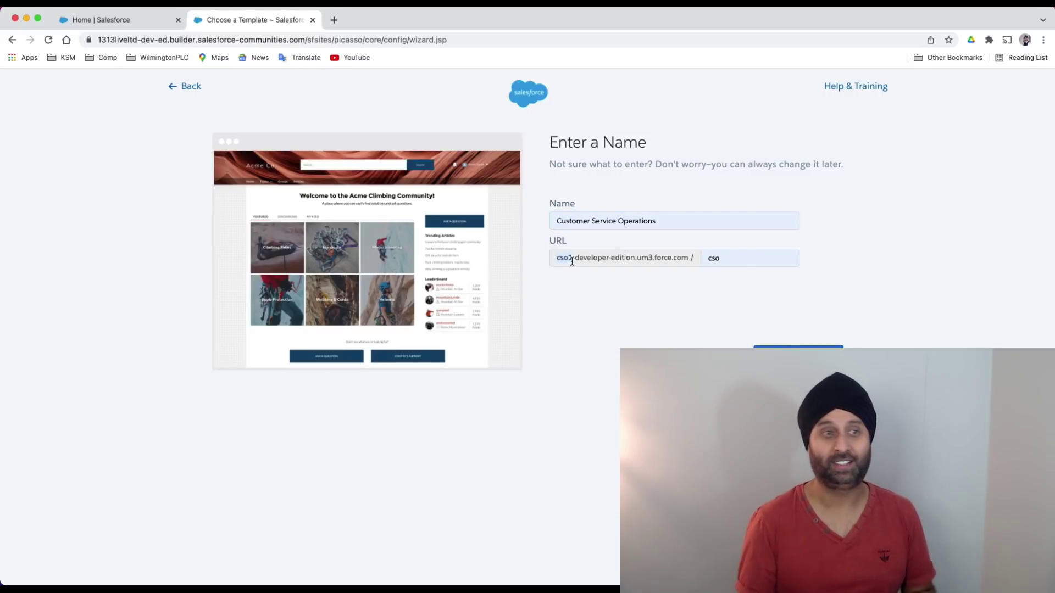
left_click_drag(555, 261, 573, 262)
left_click(717, 259)
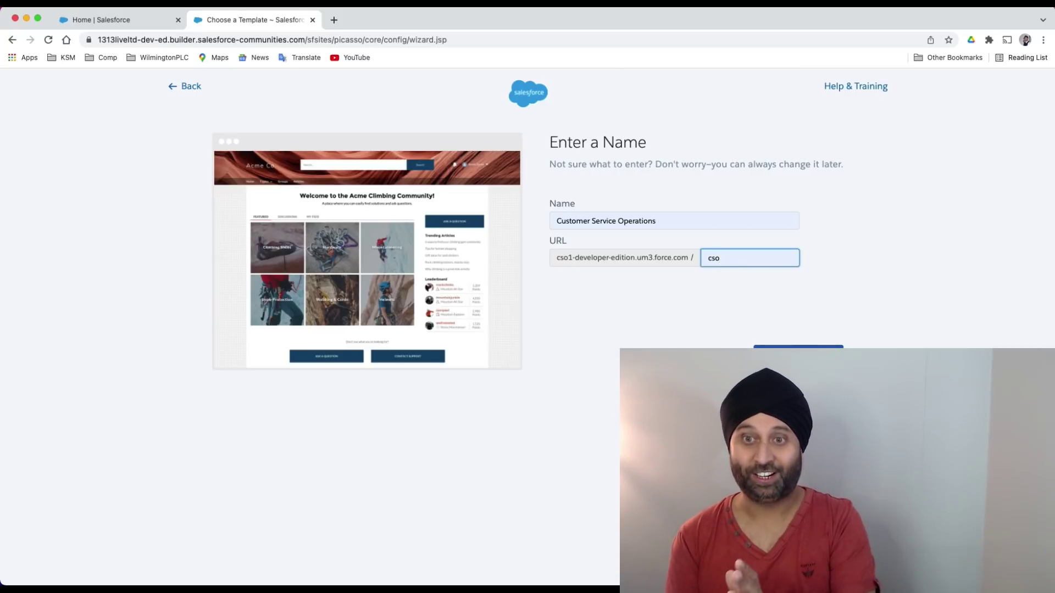
key("Return")
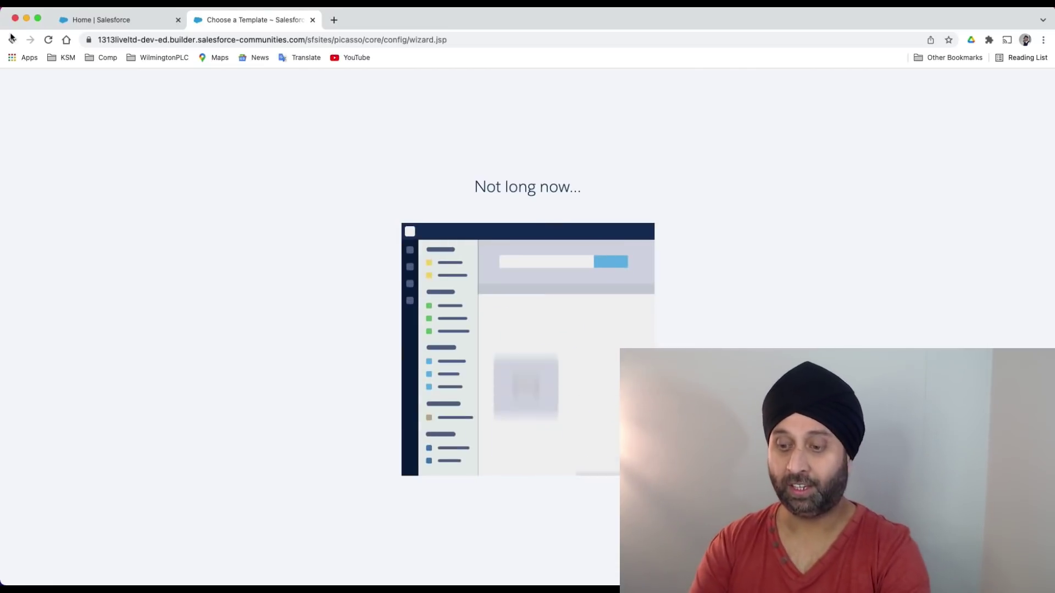
- Open Setup in a new tab and go to the Digital Experiences All Sites list
left_click(124, 24)
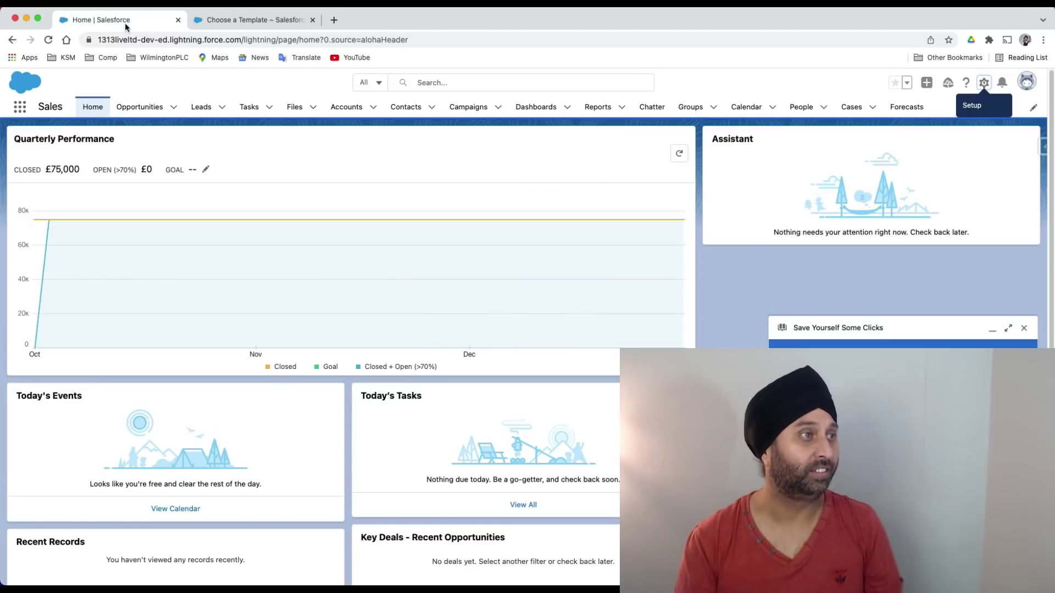
left_click(985, 82)
left_click(981, 113)
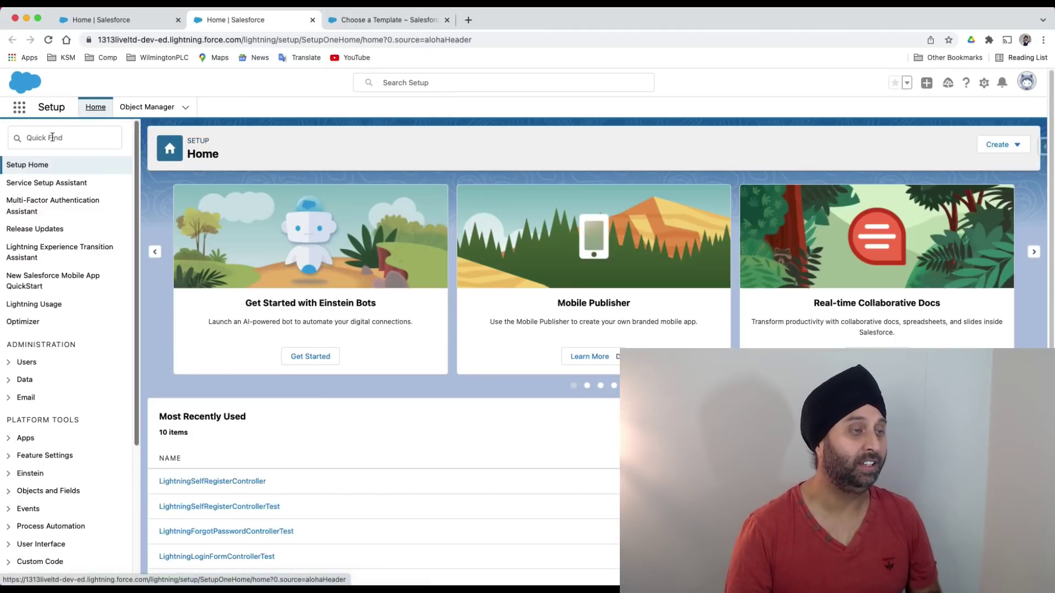
left_click(50, 135)
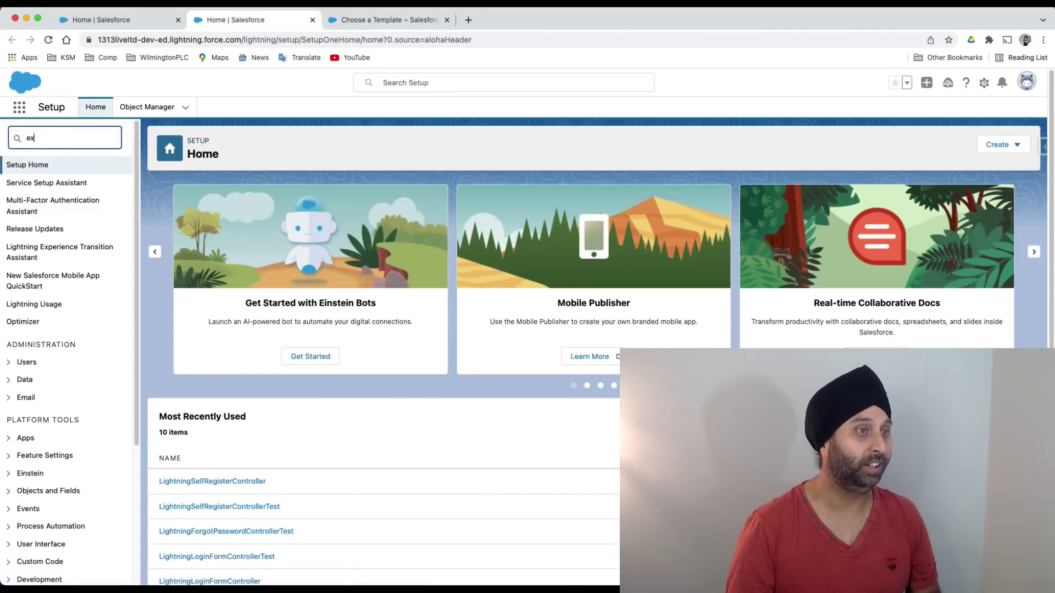
type("expe")
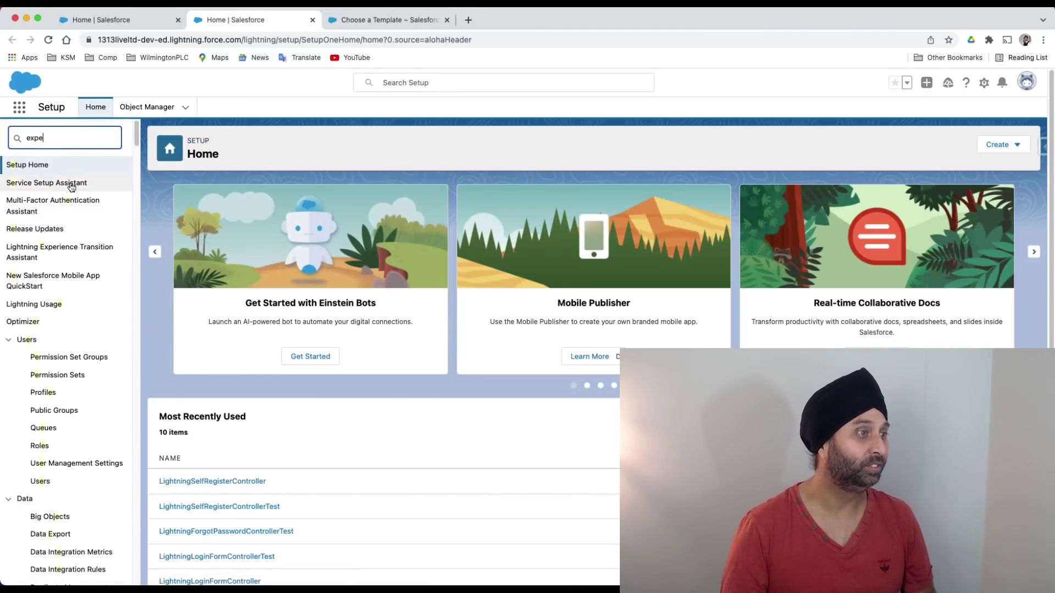
left_click(50, 230)
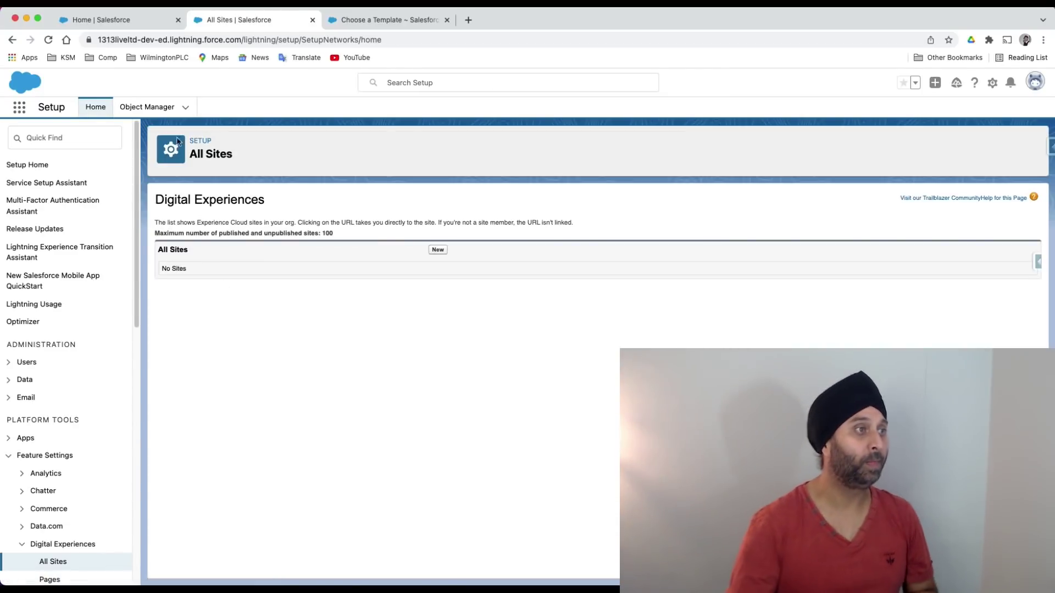
left_click(377, 22)
left_click(266, 23)
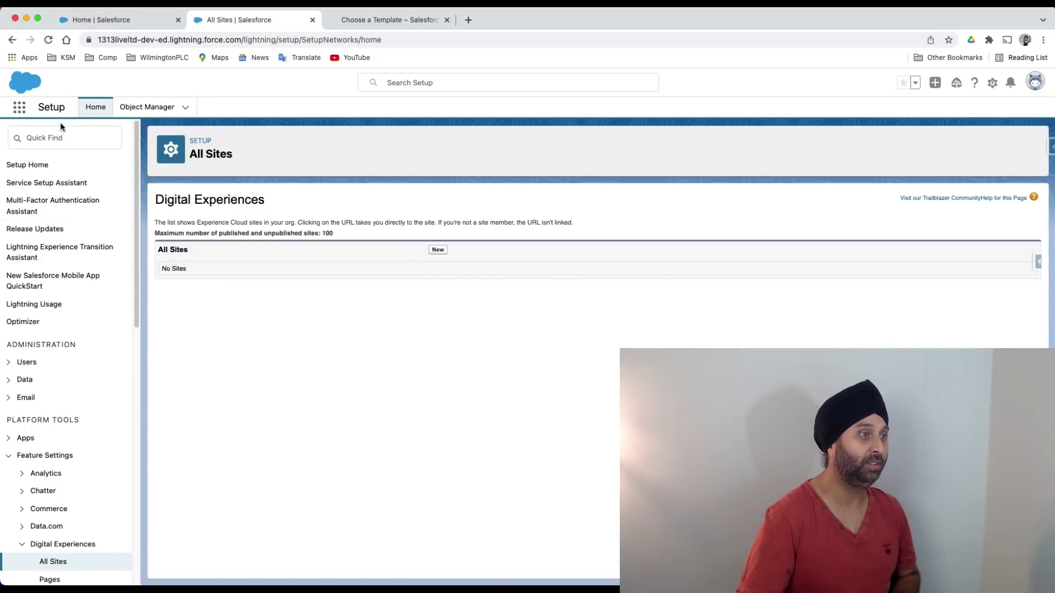
- Open the Digital Experiences Themes and Pages setup pages in new tabs
left_click(60, 141)
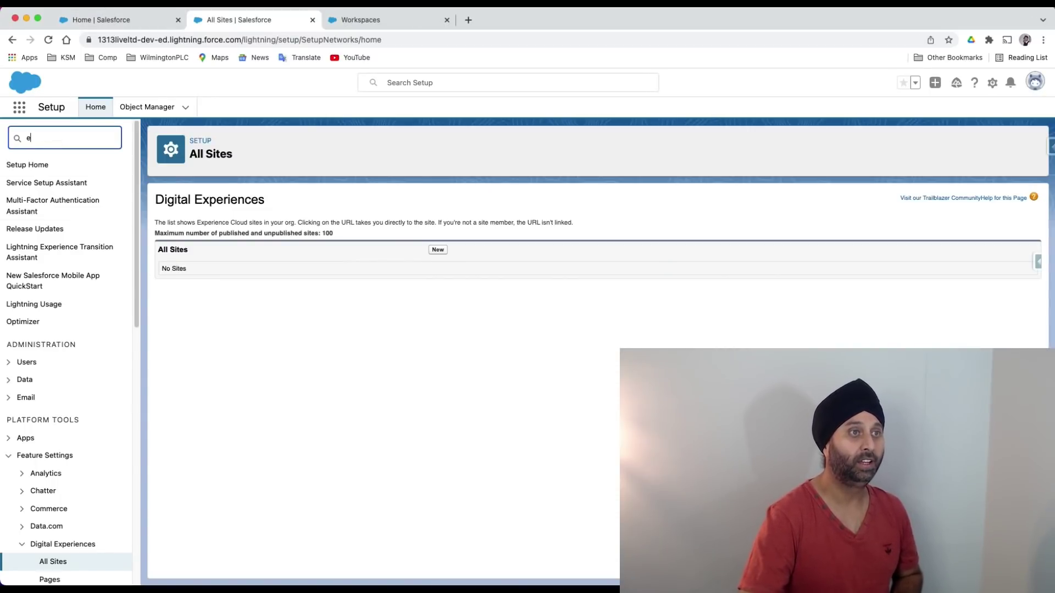
type("experi")
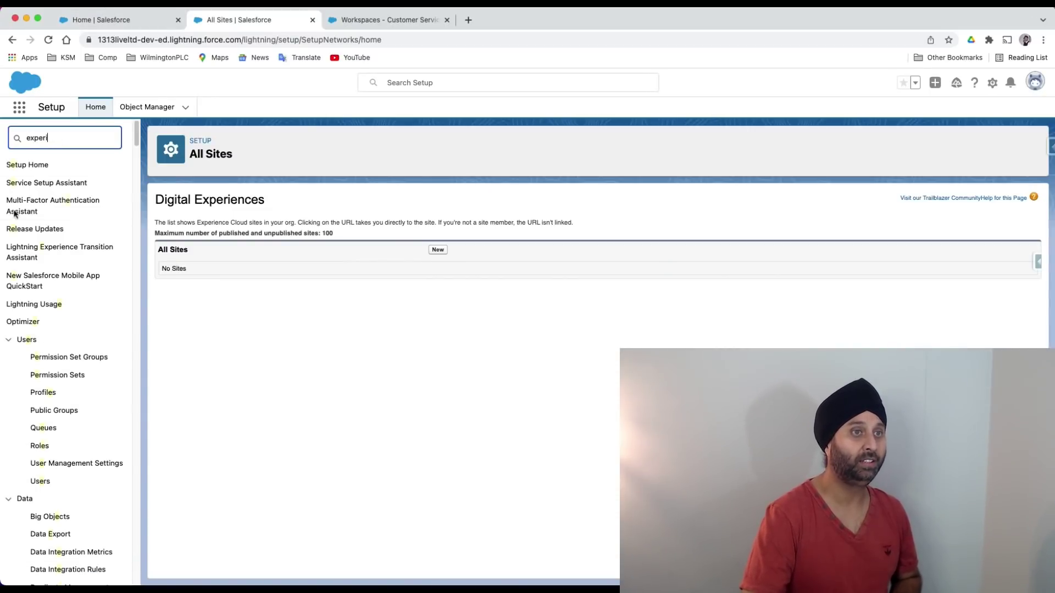
right_click(39, 283)
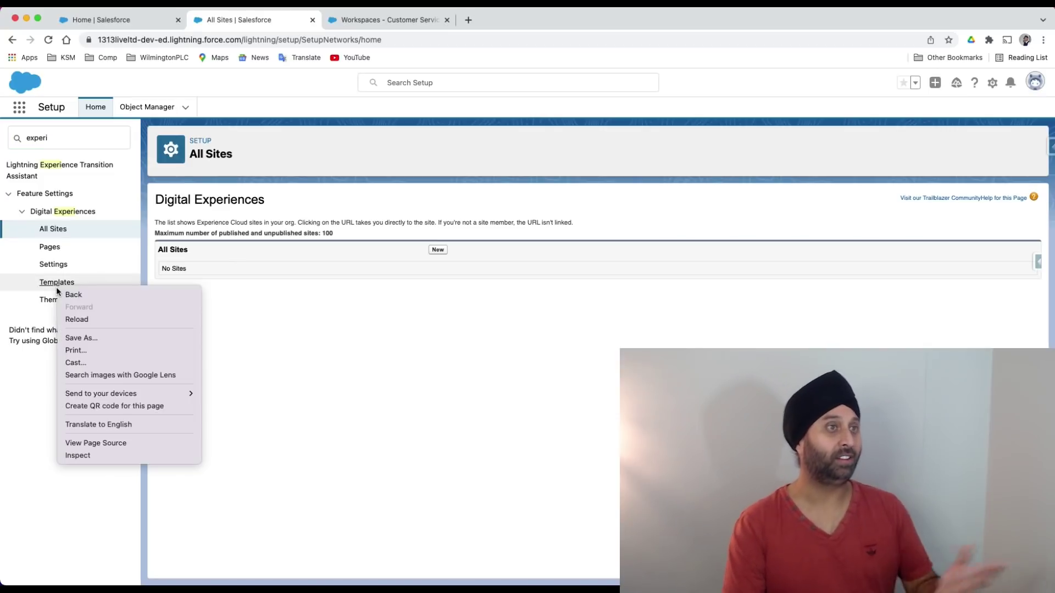
left_click(53, 300)
right_click(52, 299)
left_click(68, 305)
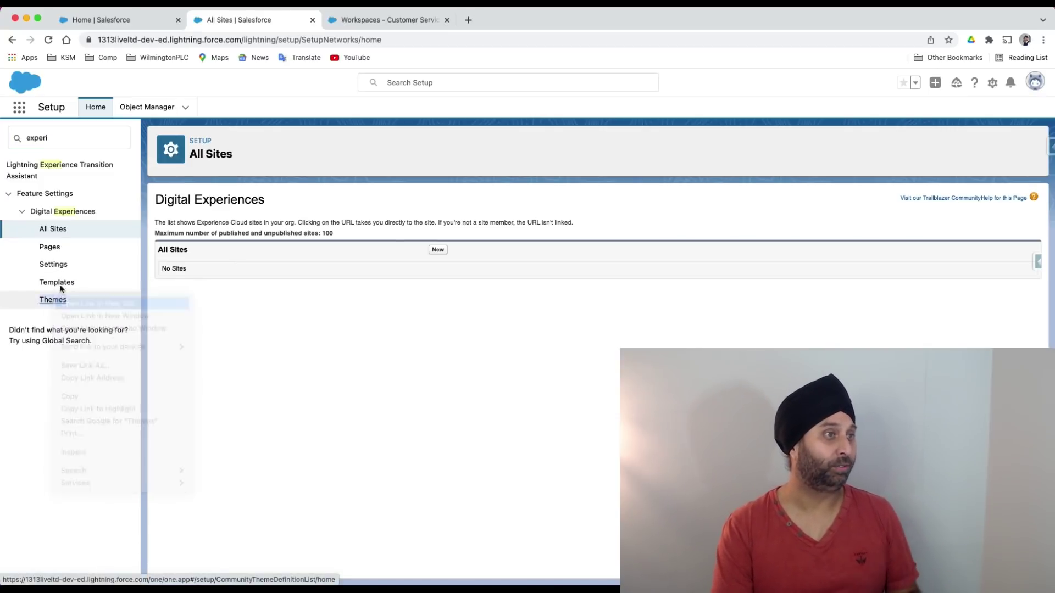
right_click(53, 248)
left_click(86, 256)
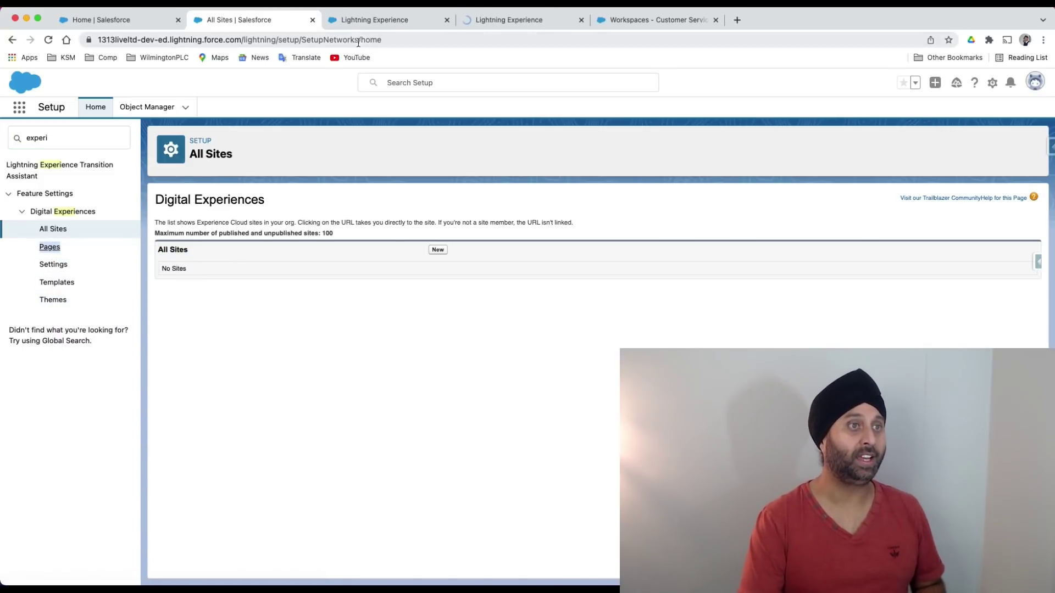
- Check that the site was created, then look over the Themes and Pages lists
left_click(652, 20)
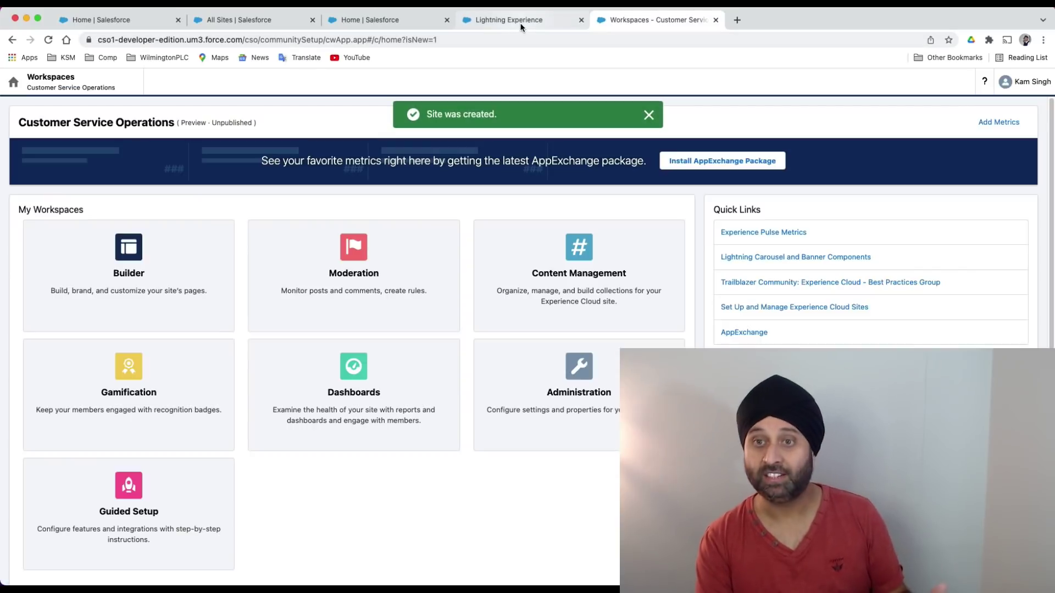
left_click(391, 24)
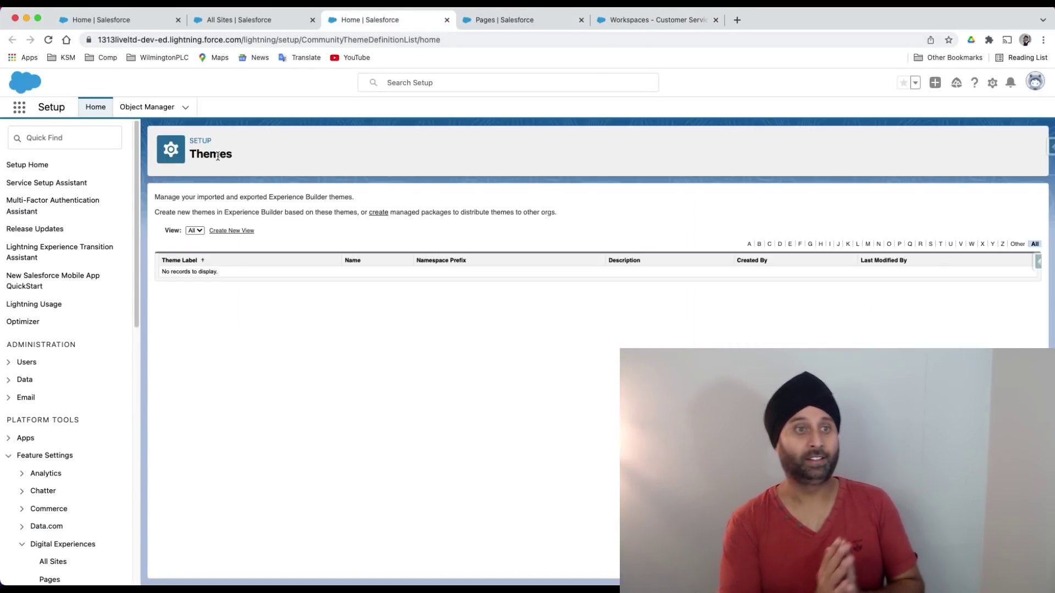
left_click(468, 23)
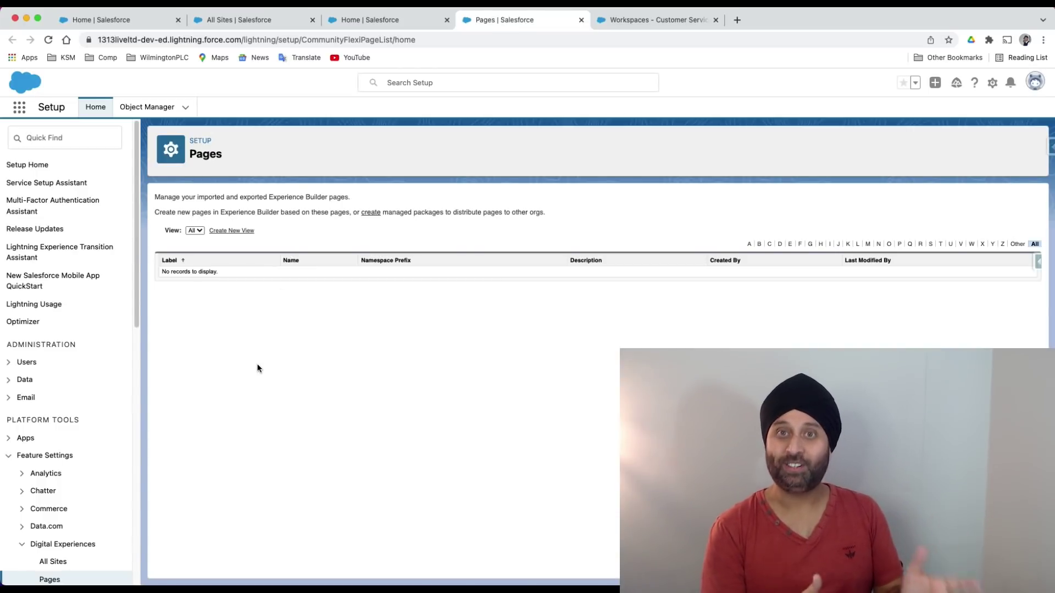
left_click(651, 20)
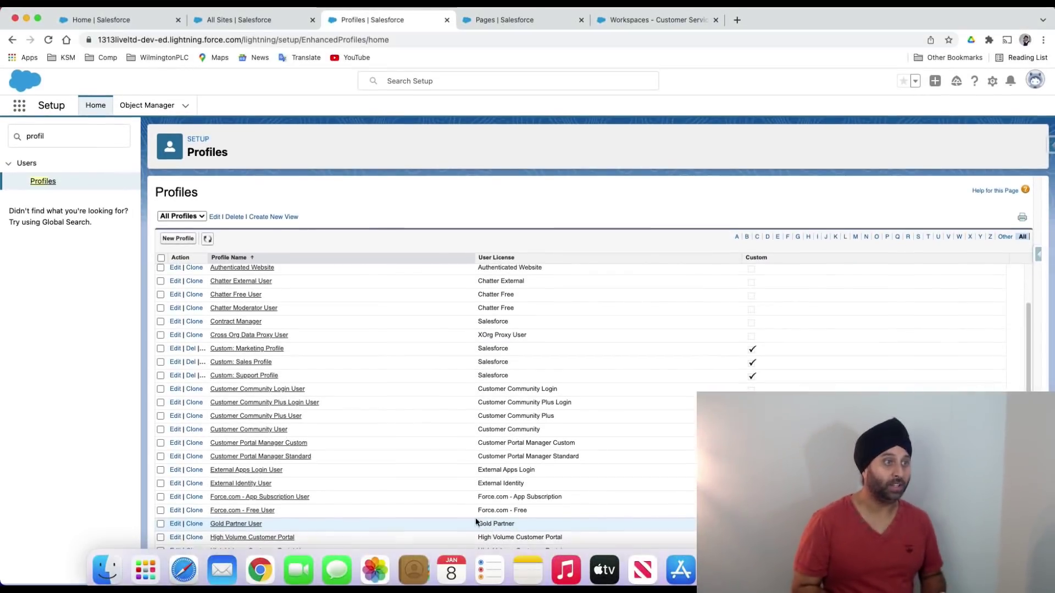
- Open the Administration tile on the Customer Service Operations site's Workspaces page
scroll(335, 518, "down", 1)
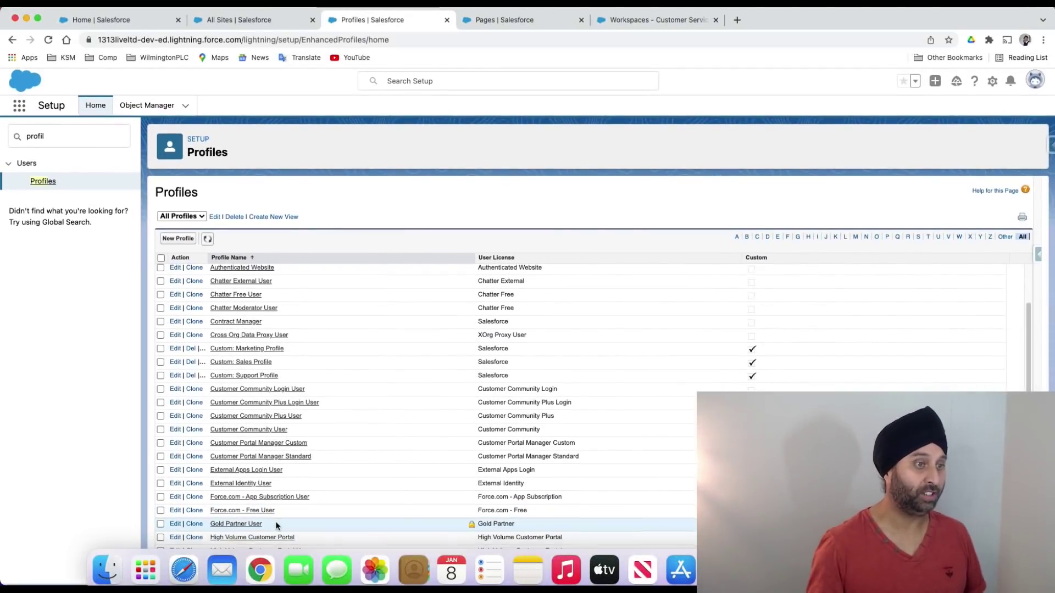
scroll(276, 526, "up", 1)
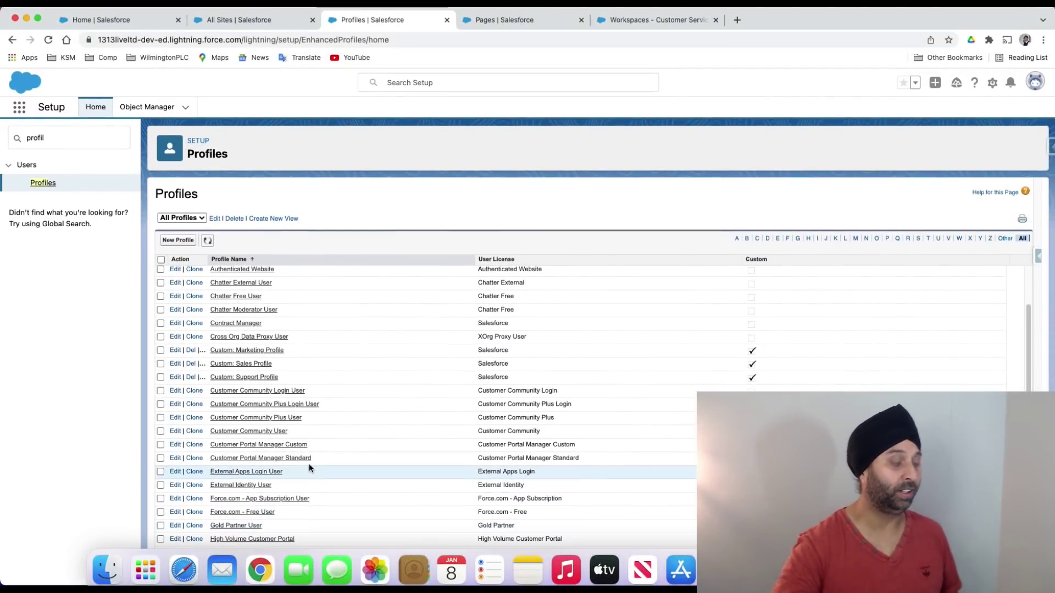
scroll(308, 462, "up", 1)
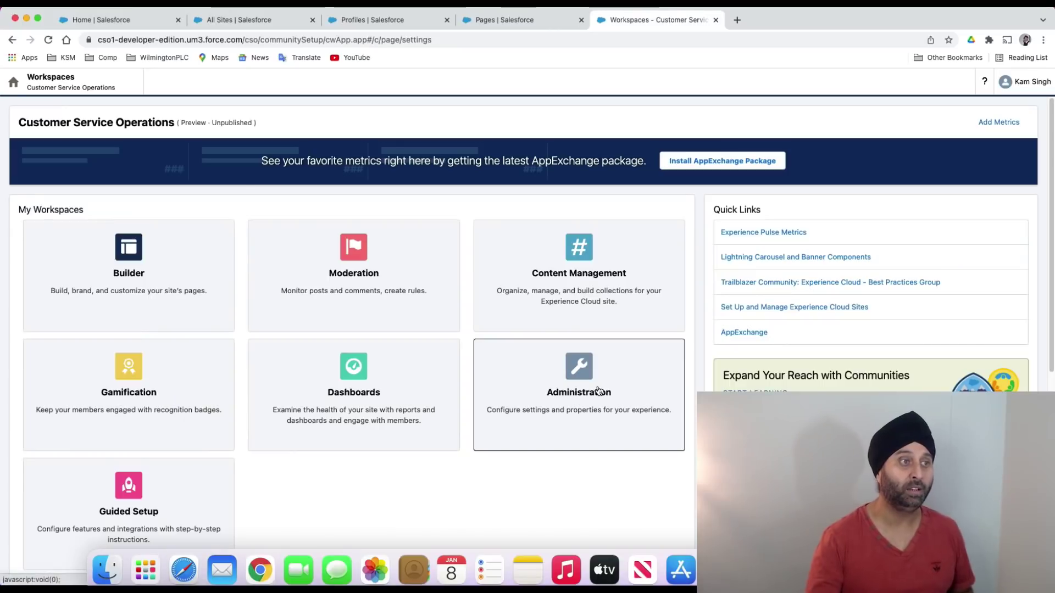
left_click(598, 388)
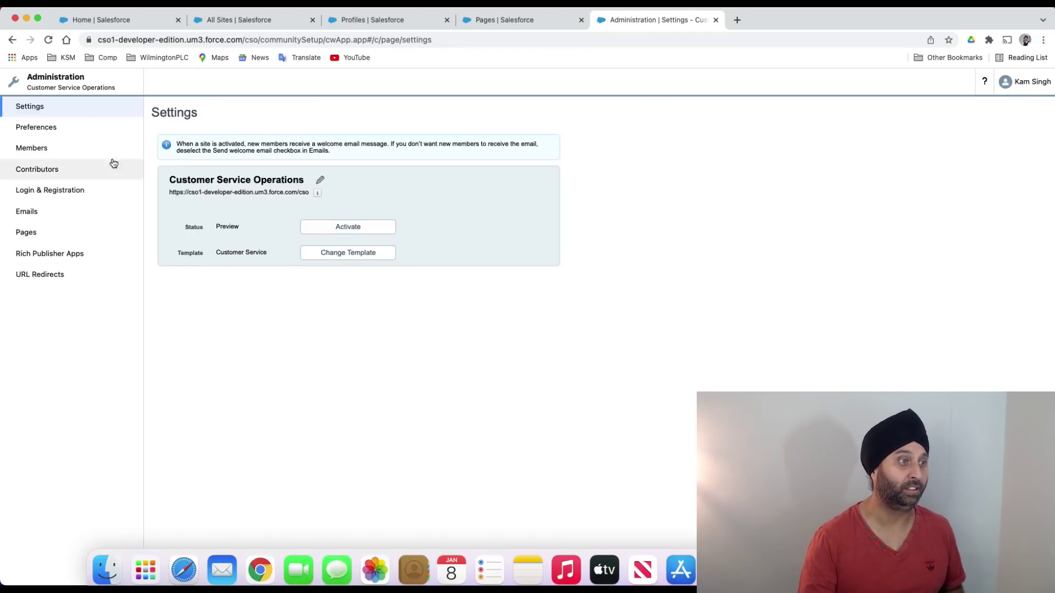
- Review the site's Preferences: Show nicknames, Allow discussion threads and Enable direct messages are enabled
left_click(51, 131)
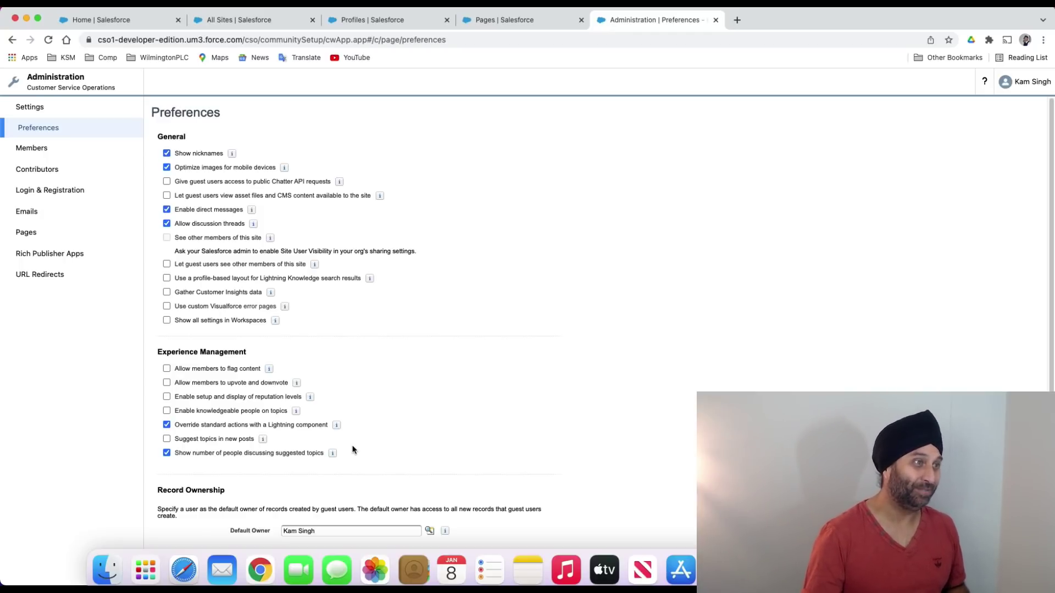
left_click(56, 153)
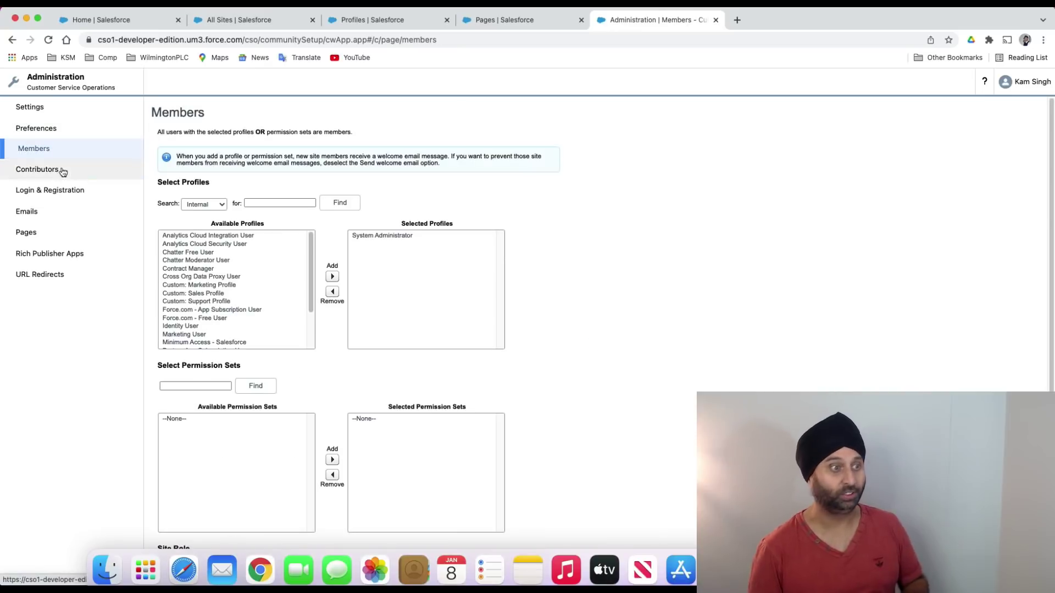